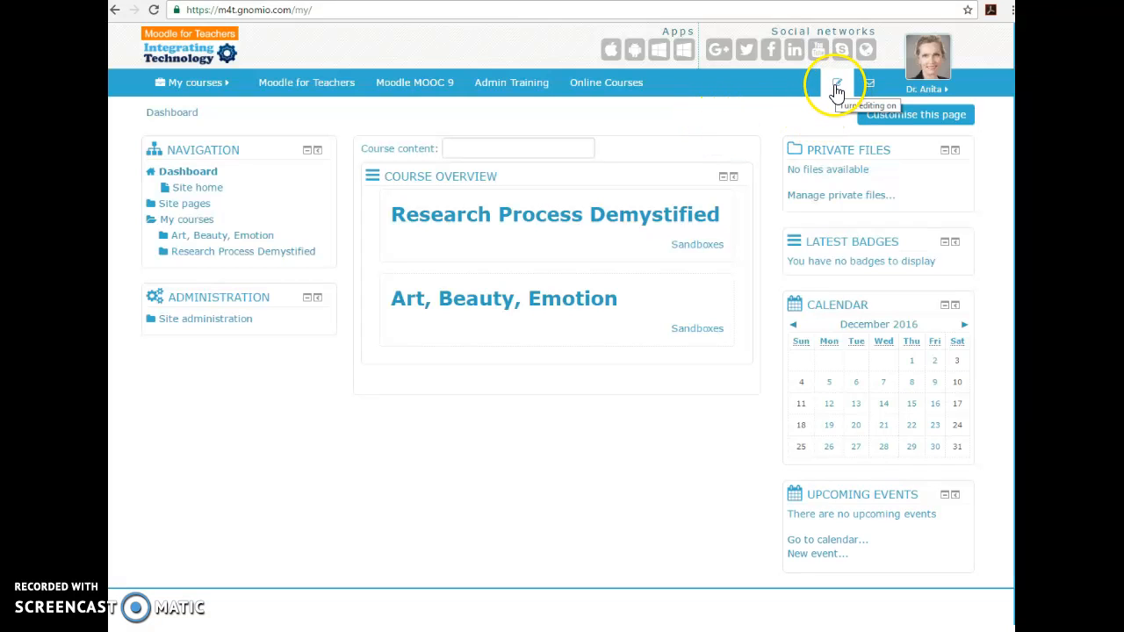
Turn on page editing and open the settings of the Research Process Demystified course
{"action": "left_click", "coordinate": [836, 88]}
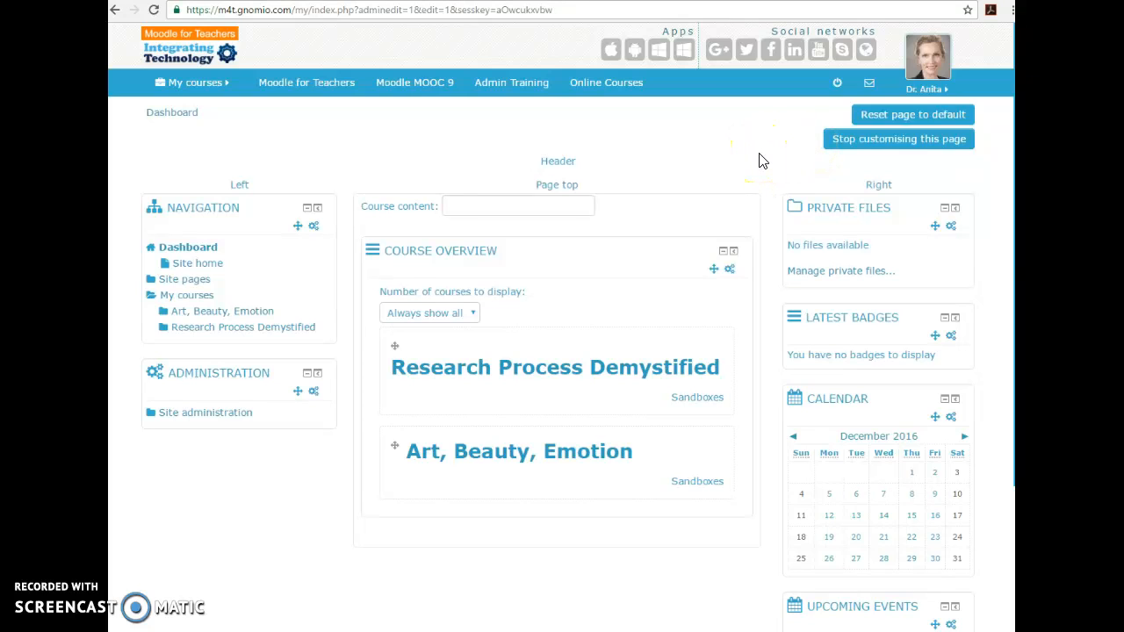
{"action": "left_click", "coordinate": [474, 369]}
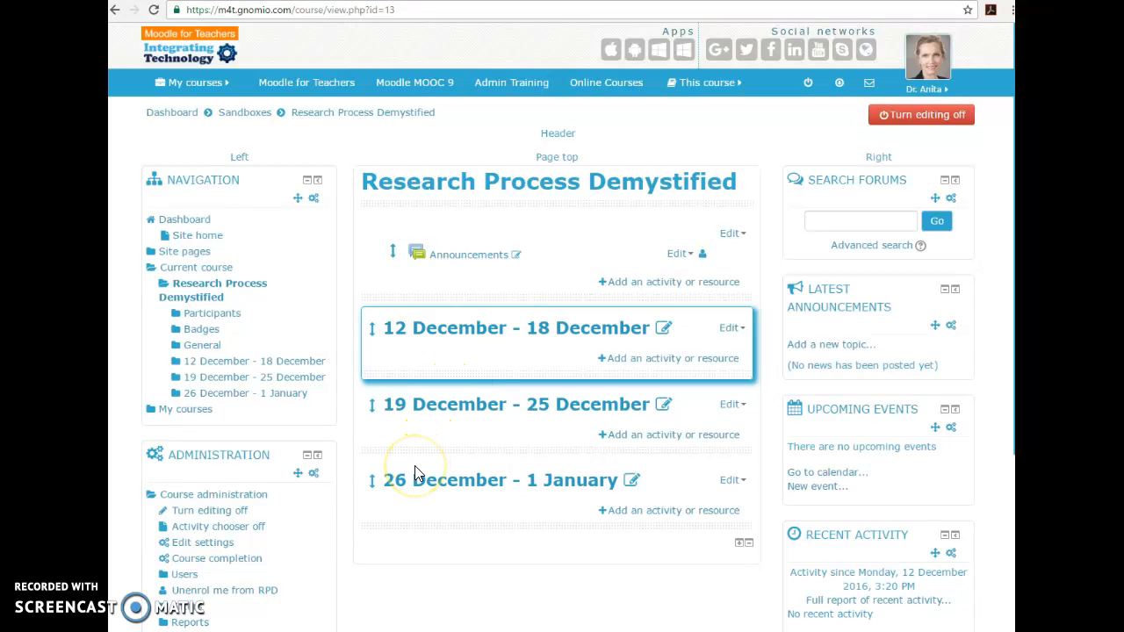
{"action": "left_click", "coordinate": [171, 546]}
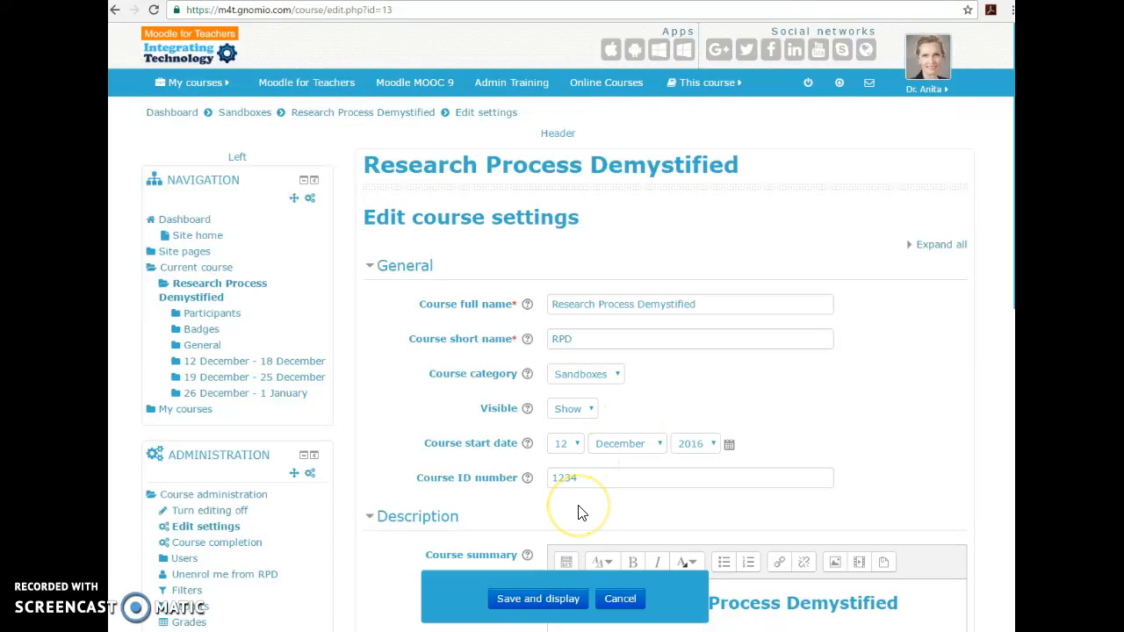
Review the course description and the course format options for format, number of sections, hidden sections and course layout
{"action": "scroll", "coordinate": [578, 513], "scroll_direction": "down", "scroll_amount": 2}
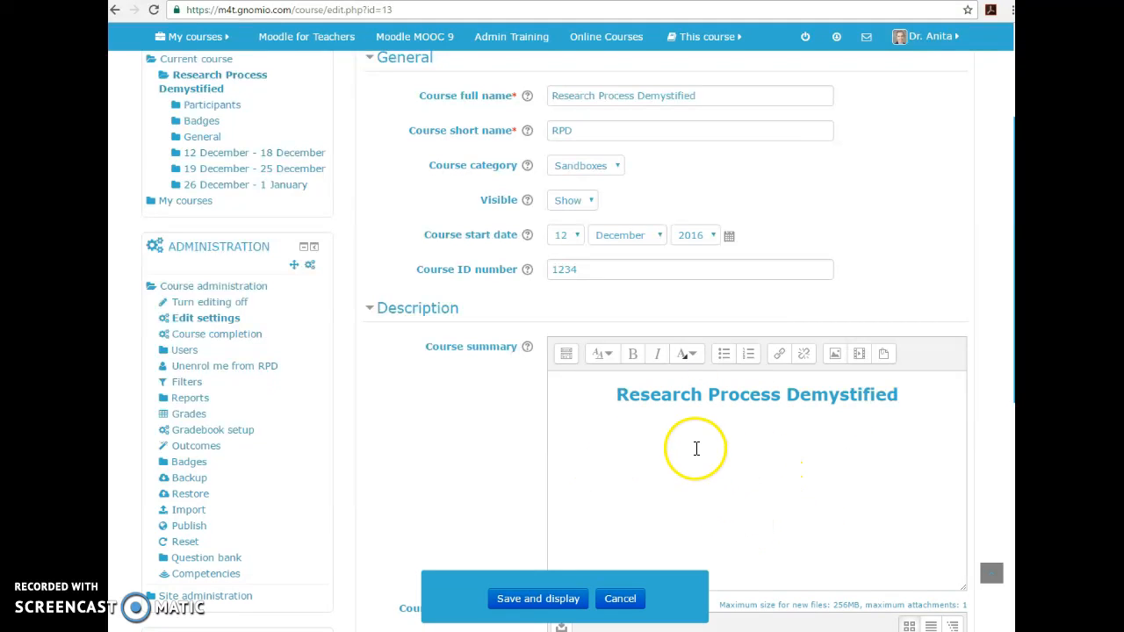
{"action": "scroll", "coordinate": [755, 481], "scroll_direction": "down", "scroll_amount": 2}
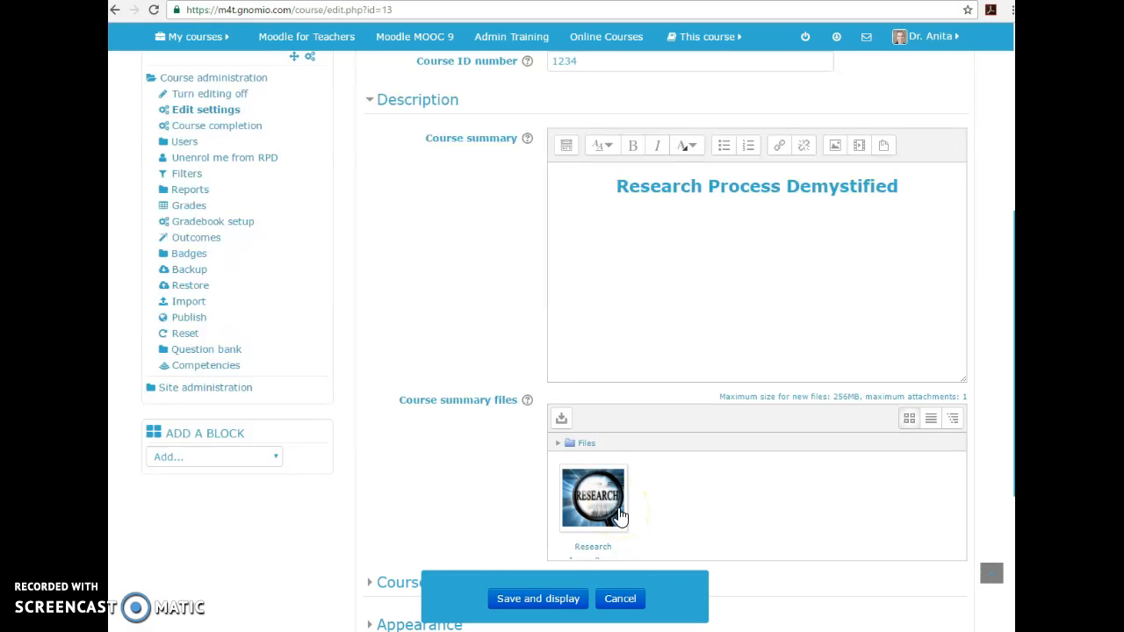
{"action": "scroll", "coordinate": [620, 516], "scroll_direction": "down", "scroll_amount": 3}
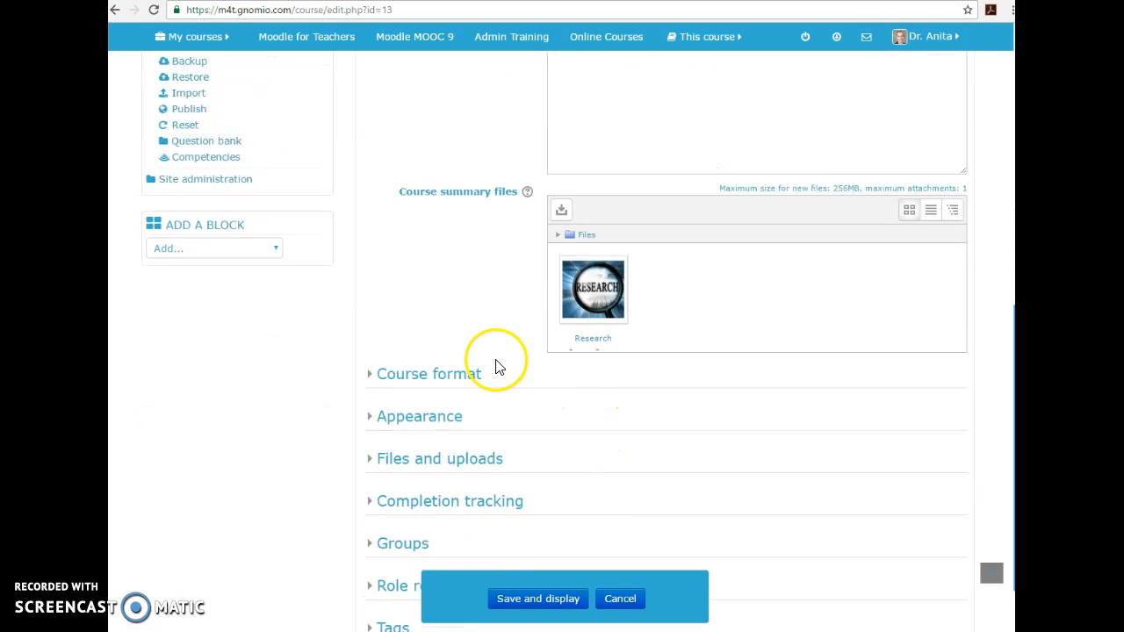
{"action": "scroll", "coordinate": [497, 366], "scroll_direction": "down", "scroll_amount": 1}
{"action": "left_click", "coordinate": [371, 308]}
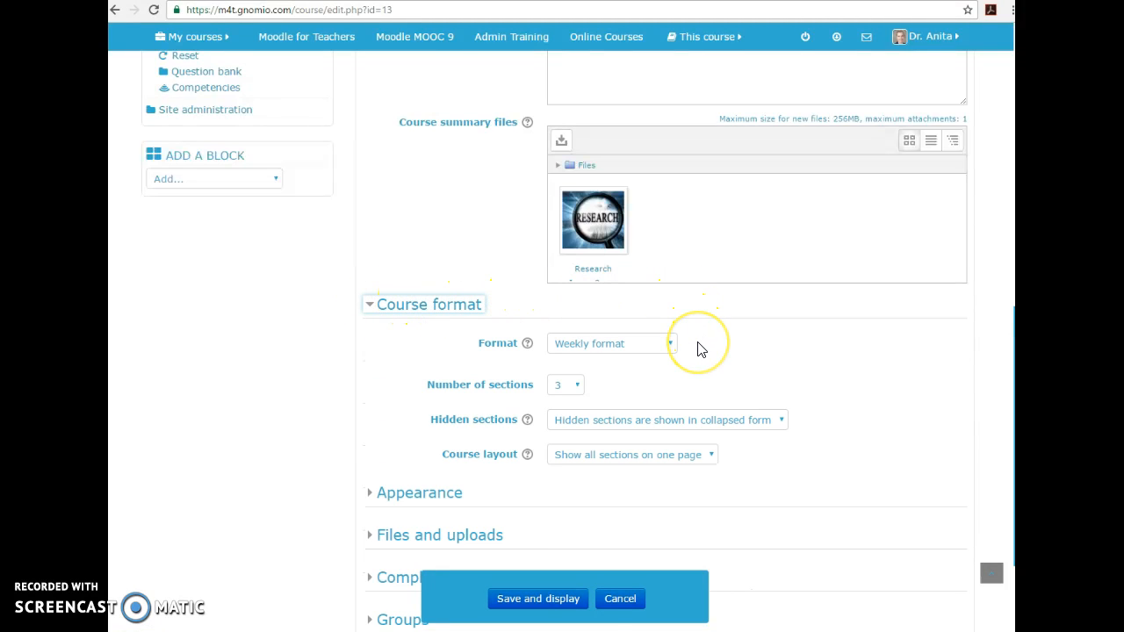
{"action": "left_click", "coordinate": [670, 346]}
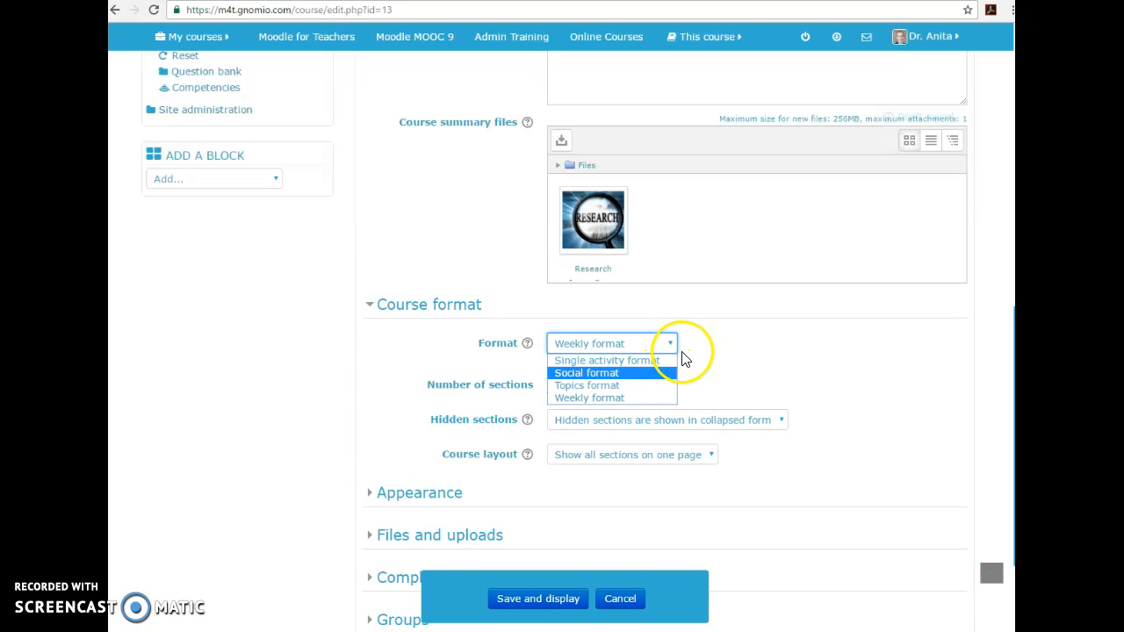
{"action": "left_click", "coordinate": [705, 345]}
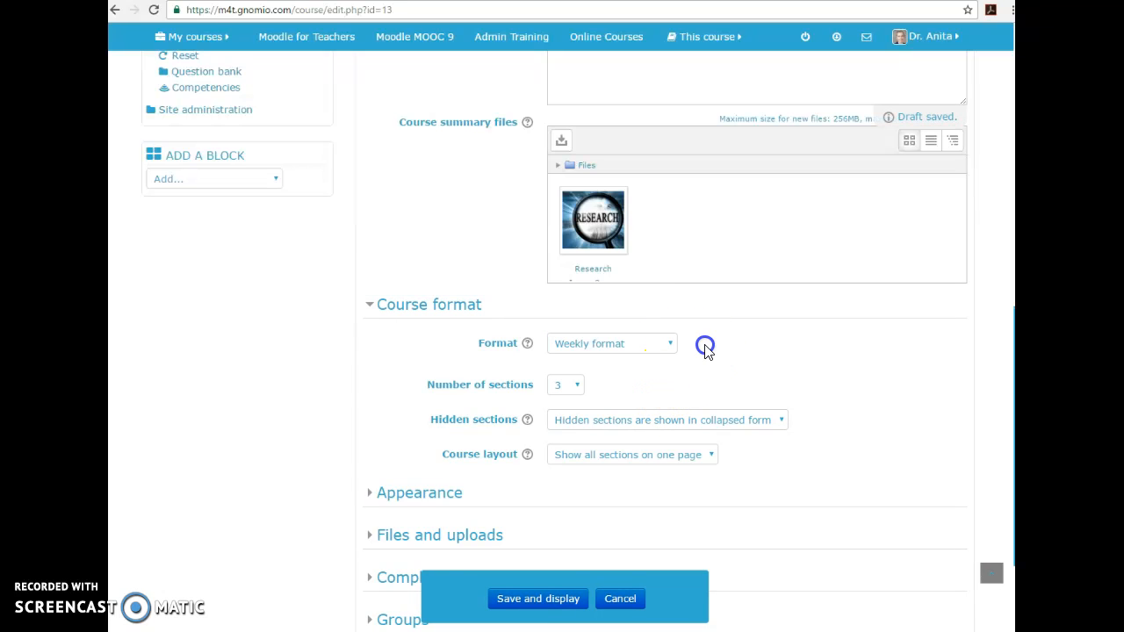
{"action": "left_click", "coordinate": [578, 388]}
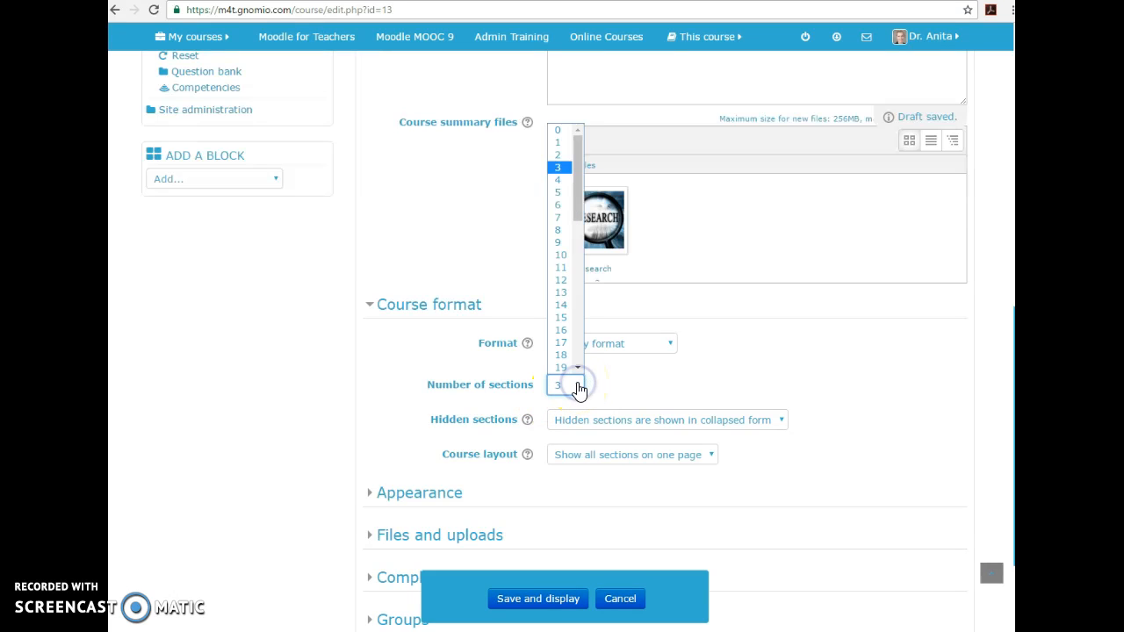
{"action": "left_click", "coordinate": [738, 389]}
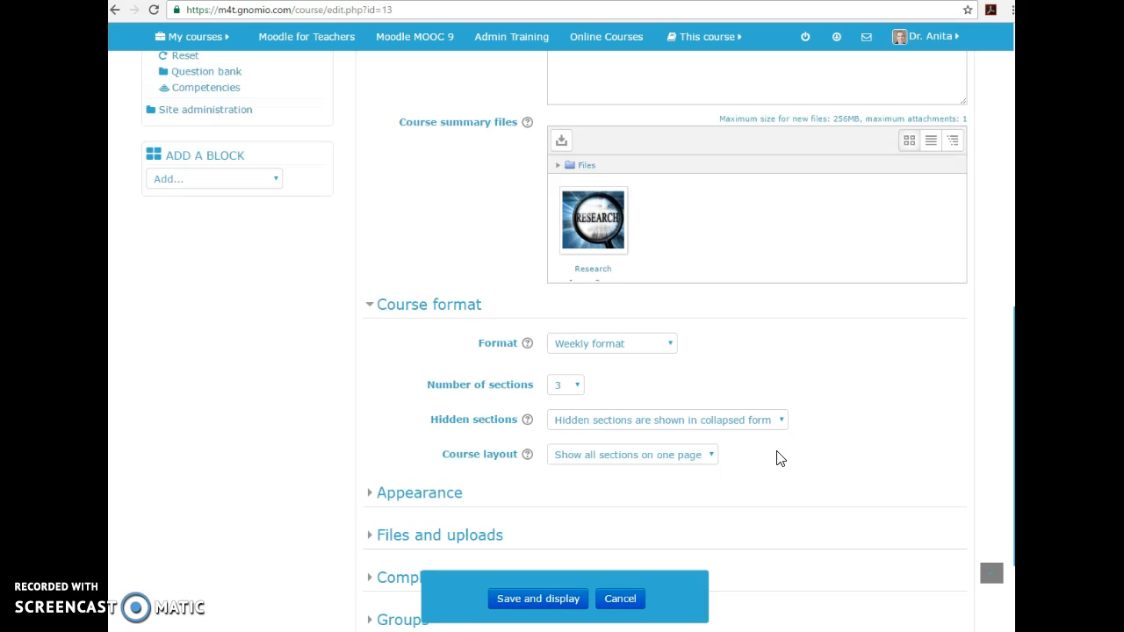
{"action": "left_click", "coordinate": [777, 428]}
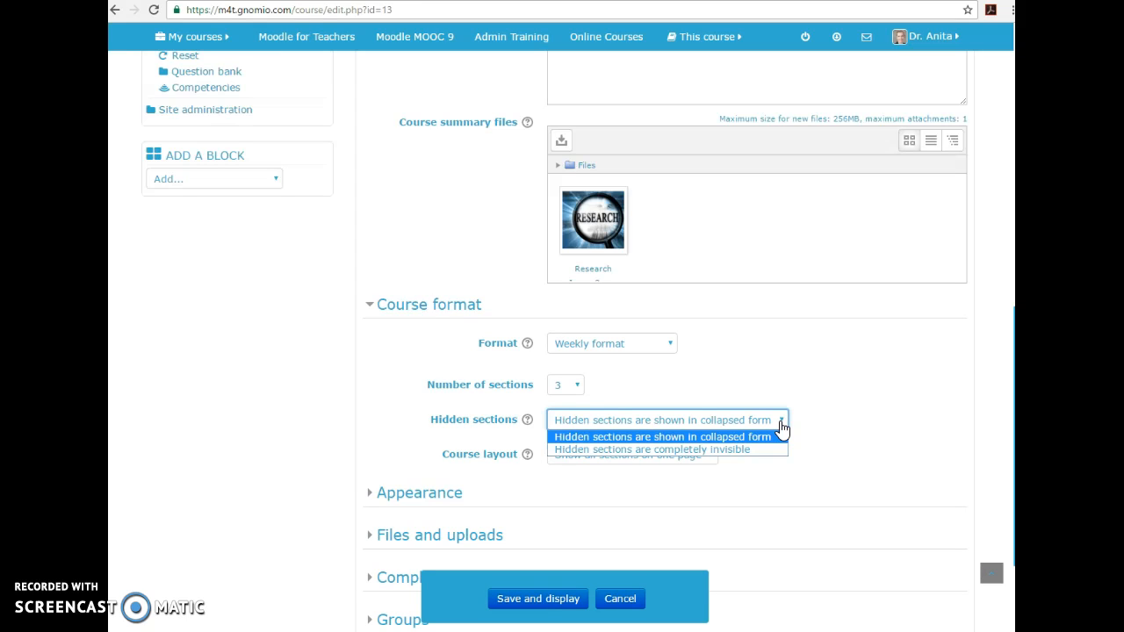
{"action": "left_click", "coordinate": [816, 474]}
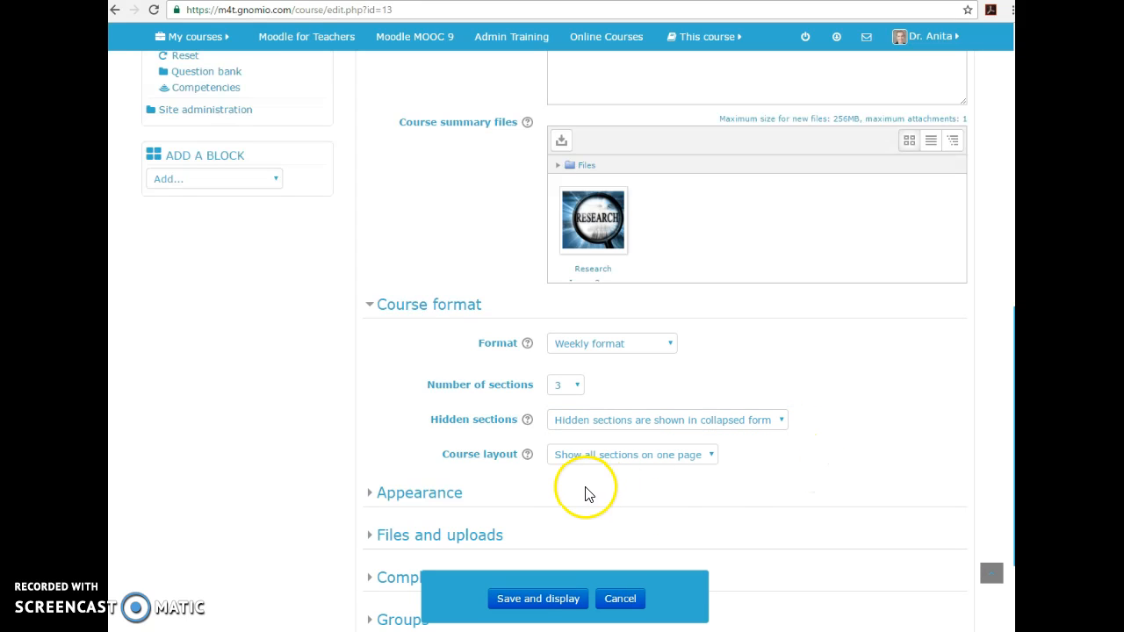
{"action": "left_click", "coordinate": [715, 461]}
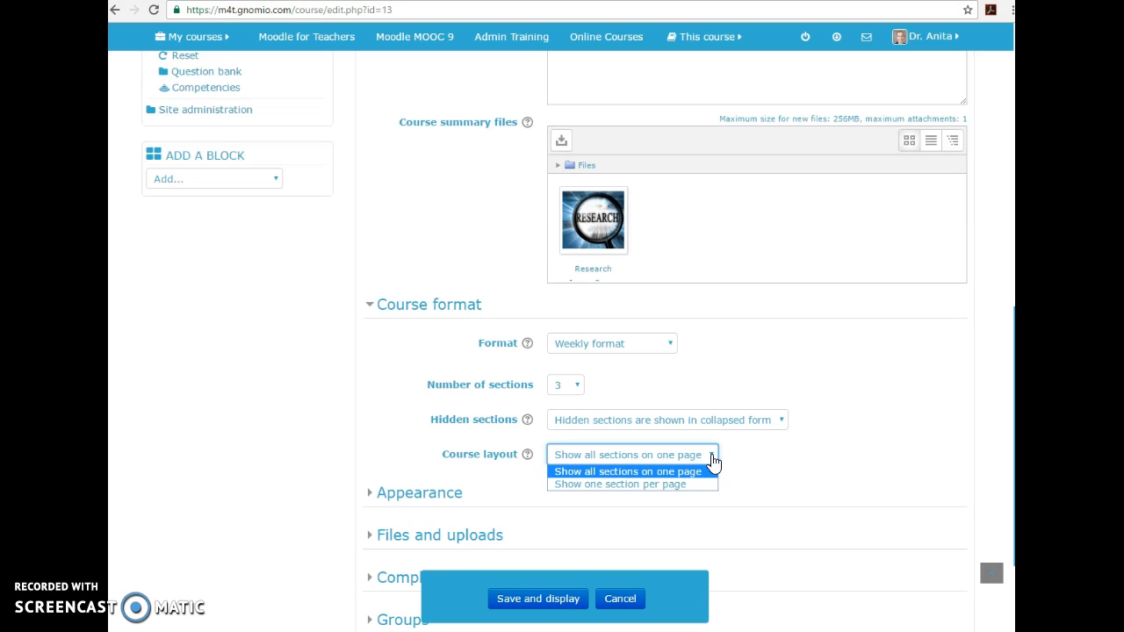
{"action": "left_click", "coordinate": [752, 464]}
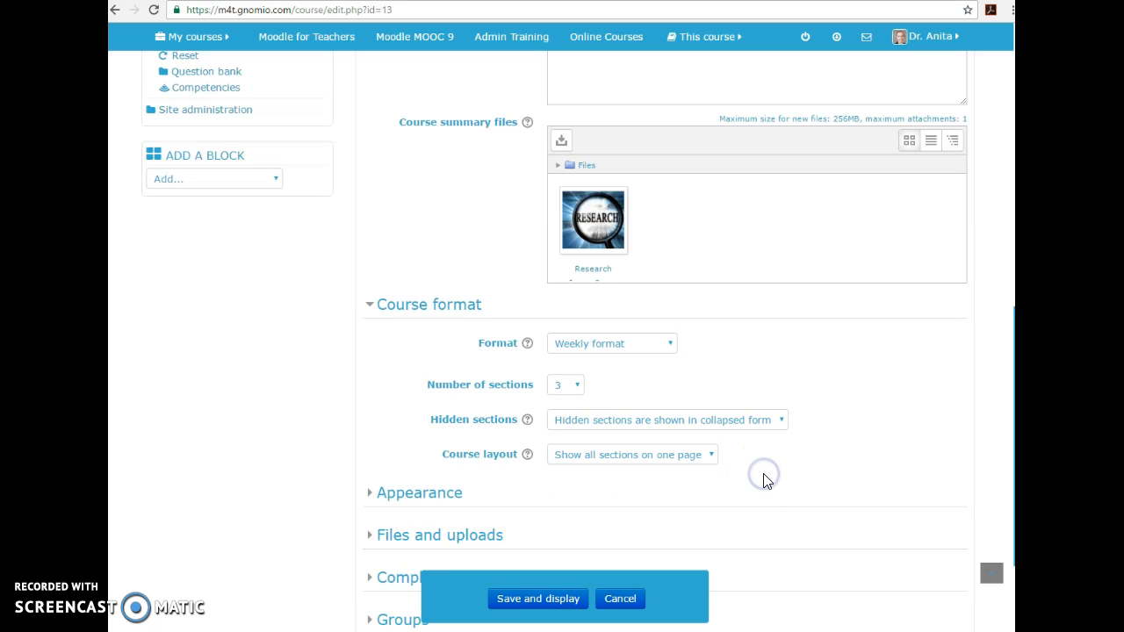
Expand the Appearance settings and examine the language, calendar, news items and gradebook options
{"action": "scroll", "coordinate": [764, 481], "scroll_direction": "down", "scroll_amount": 3}
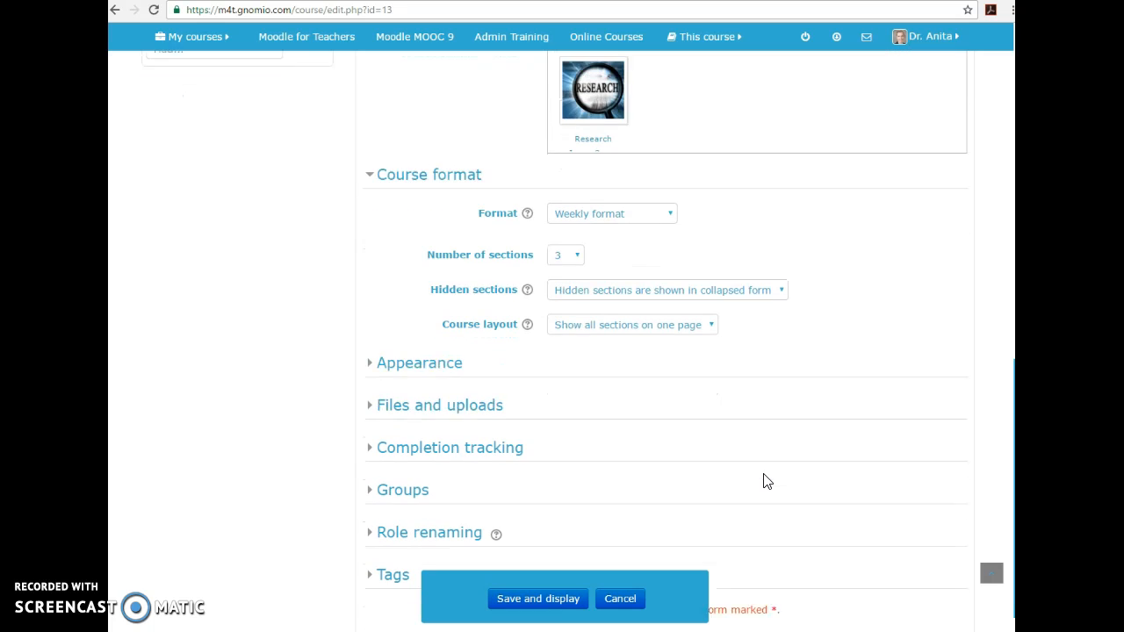
{"action": "left_click", "coordinate": [378, 358]}
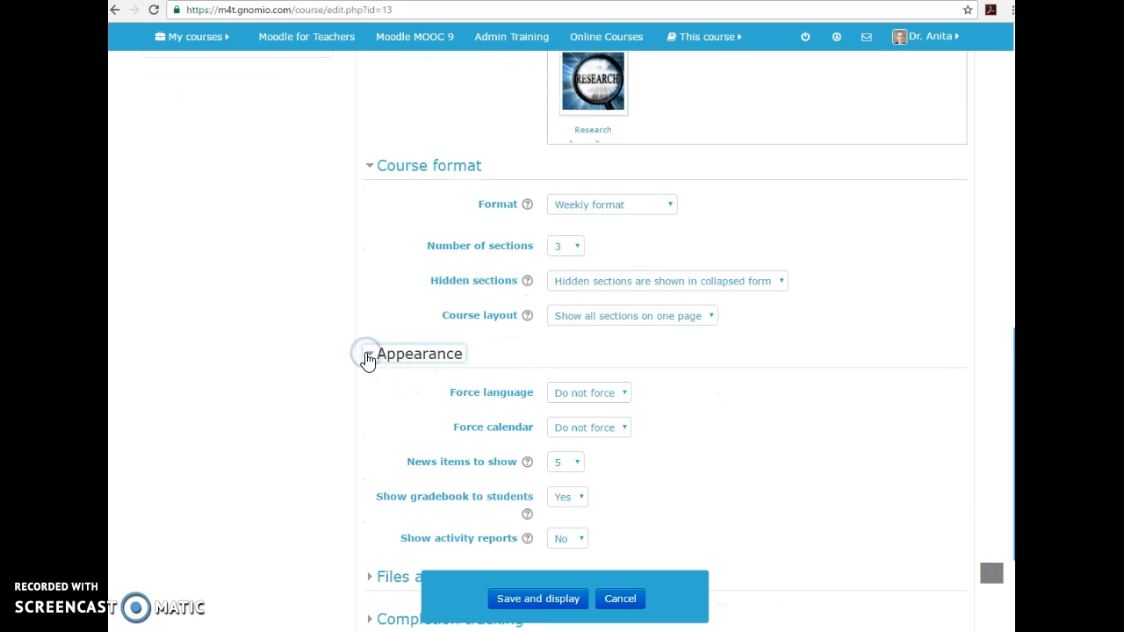
{"action": "scroll", "coordinate": [367, 359], "scroll_direction": "down", "scroll_amount": 3}
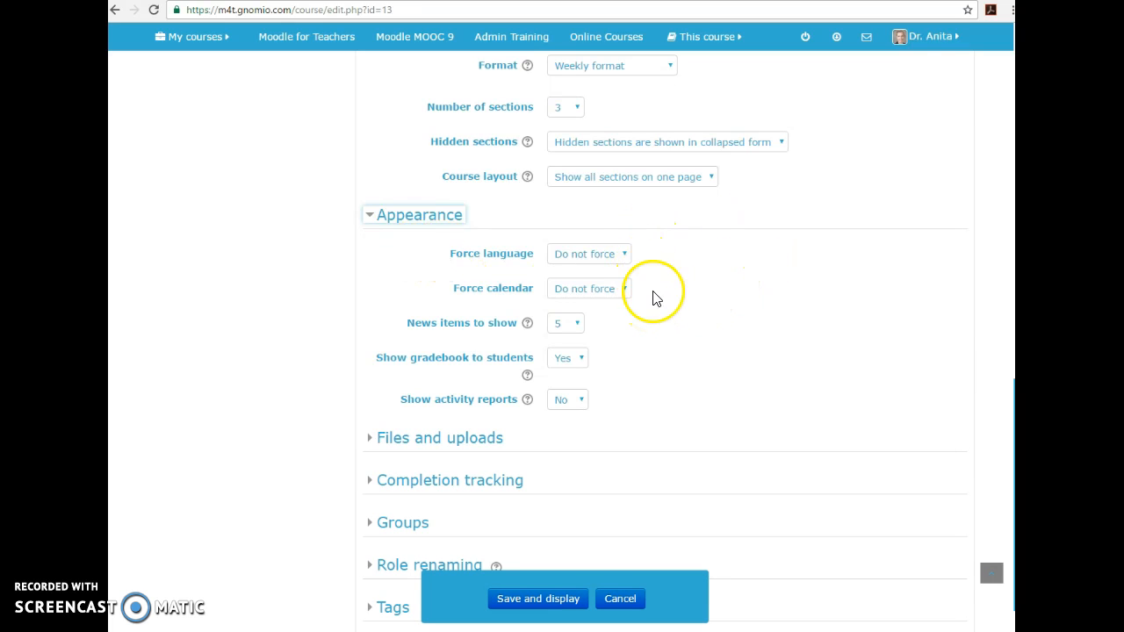
{"action": "left_click", "coordinate": [629, 254]}
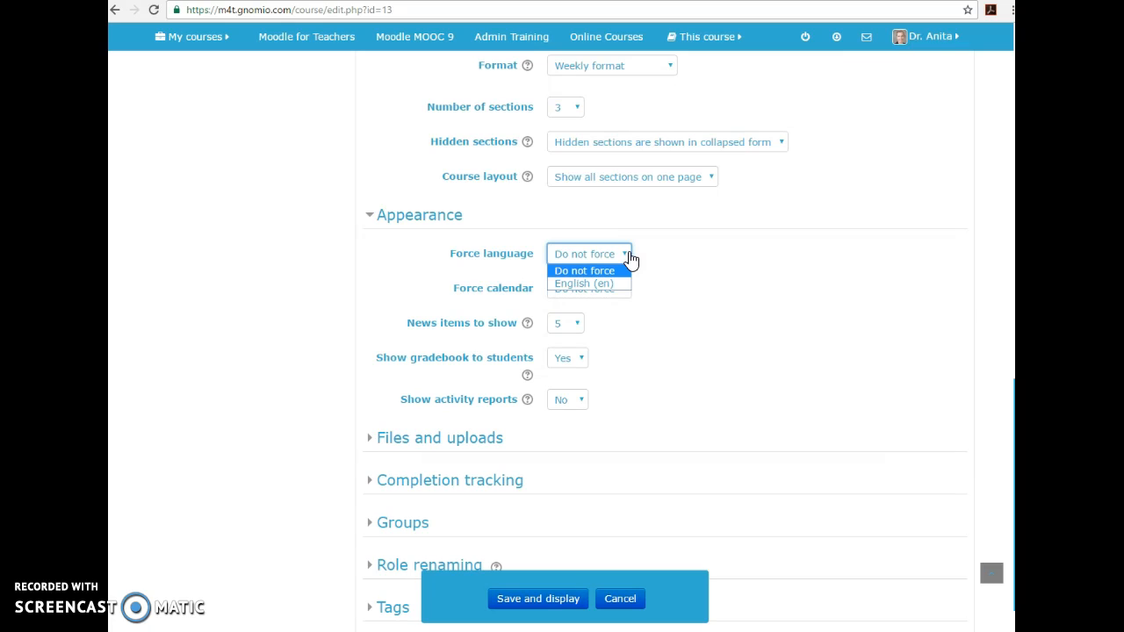
{"action": "left_click", "coordinate": [673, 282]}
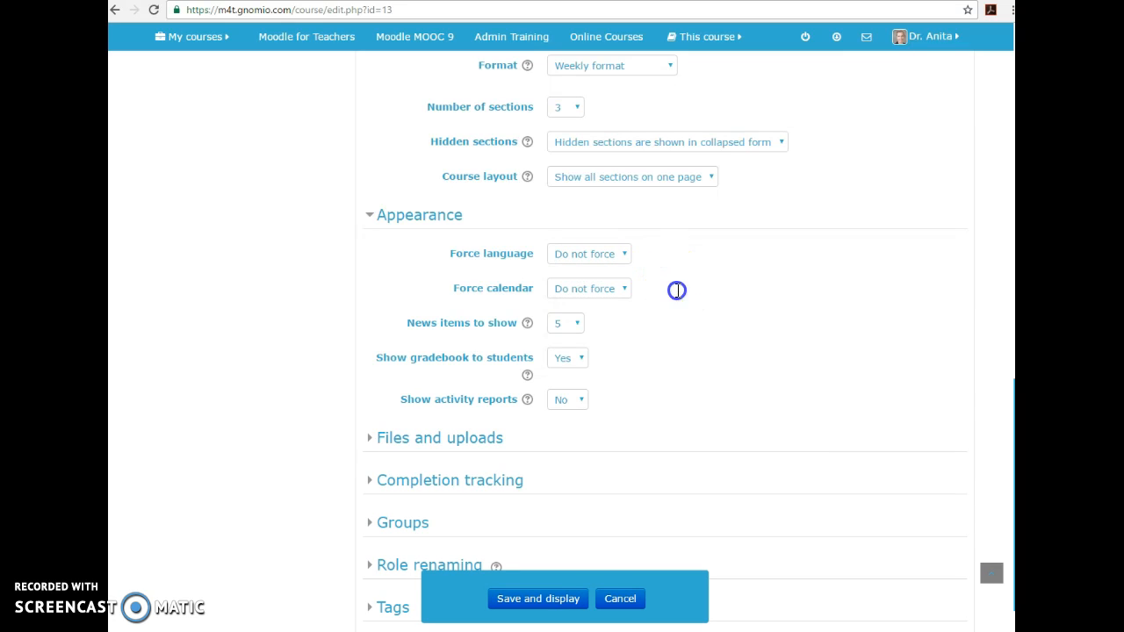
{"action": "left_click", "coordinate": [624, 291]}
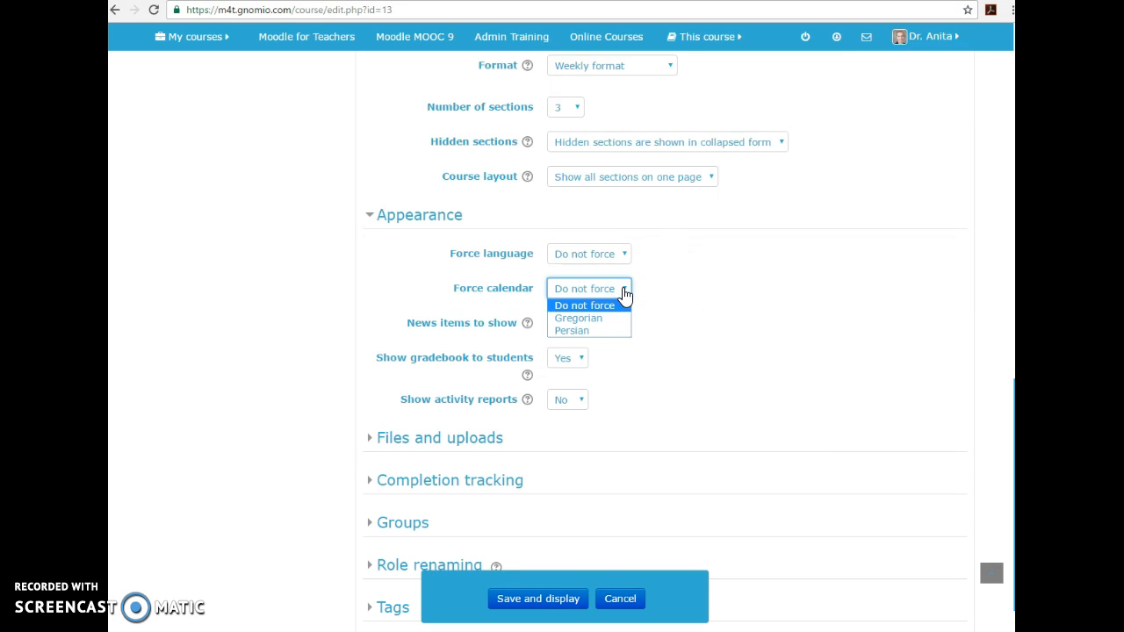
{"action": "left_click", "coordinate": [767, 334]}
{"action": "left_click", "coordinate": [573, 339]}
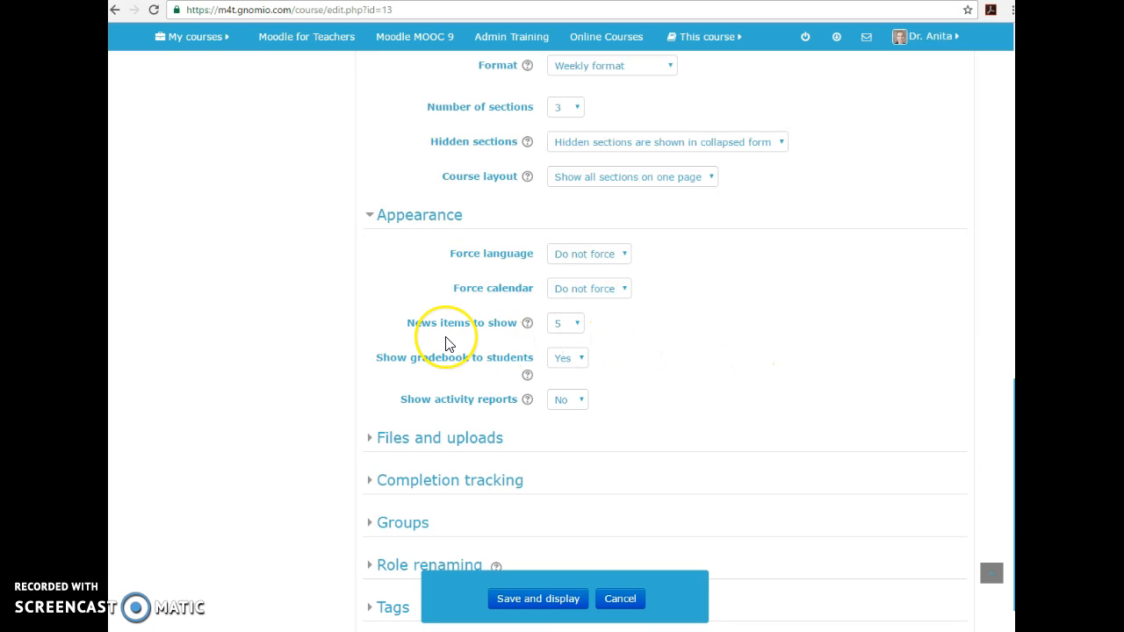
{"action": "left_click", "coordinate": [501, 343]}
{"action": "left_click", "coordinate": [586, 331]}
{"action": "left_click", "coordinate": [641, 376]}
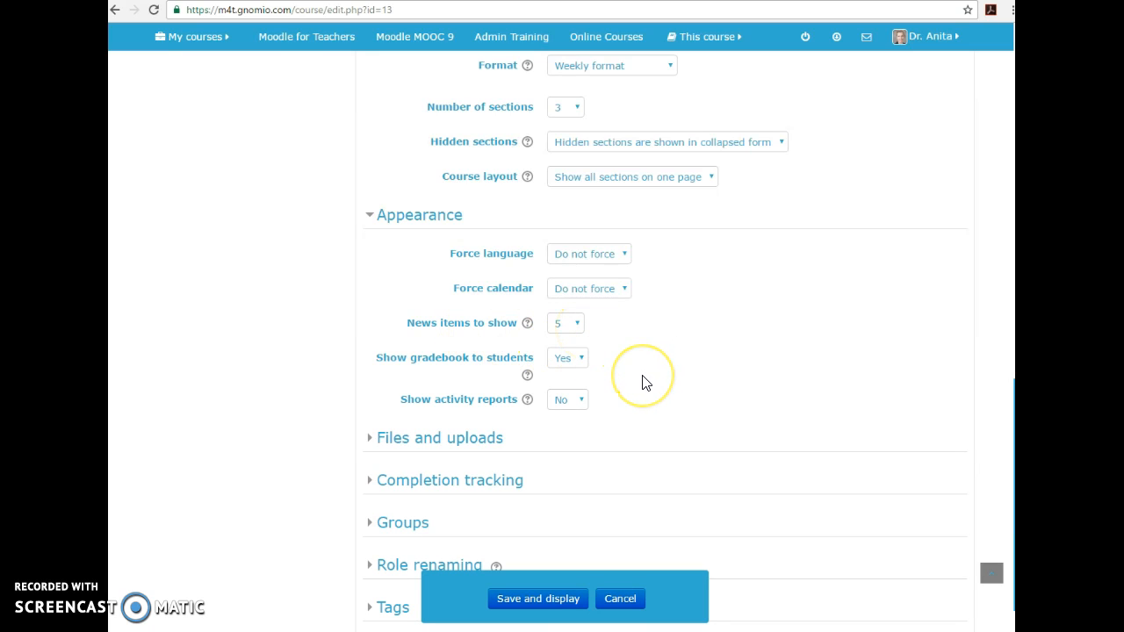
{"action": "left_click", "coordinate": [637, 376]}
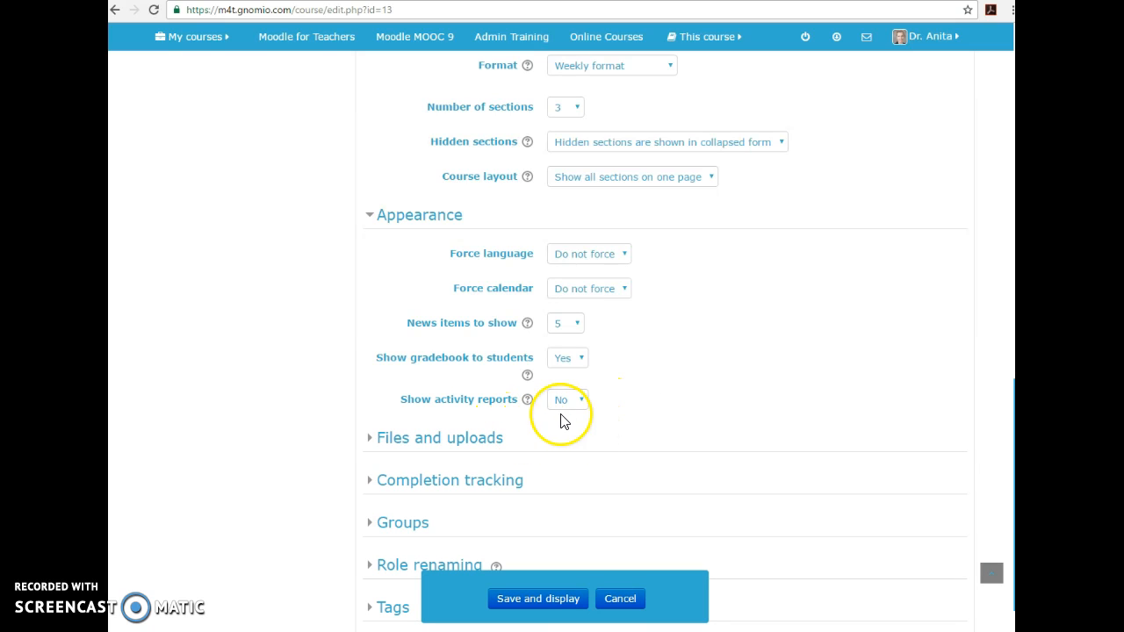
Set Show activity reports to Yes and choose 256MB as the course's maximum upload size
{"action": "left_click", "coordinate": [587, 405]}
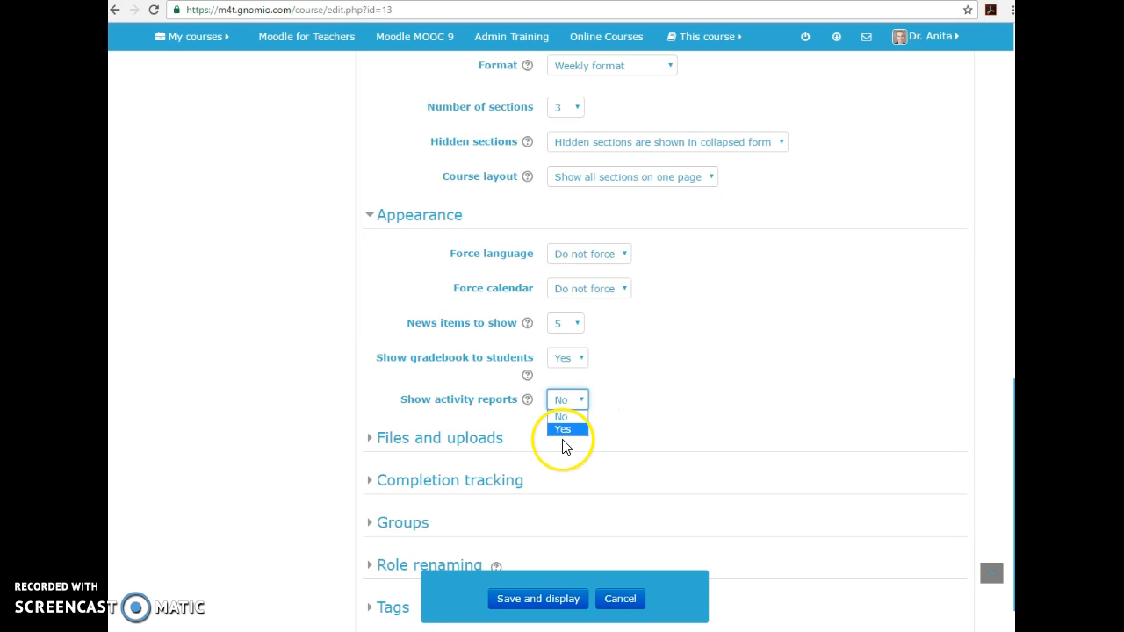
{"action": "left_click", "coordinate": [563, 430]}
{"action": "left_click", "coordinate": [365, 437]}
{"action": "scroll", "coordinate": [760, 418], "scroll_direction": "down", "scroll_amount": 1}
{"action": "scroll", "coordinate": [759, 418], "scroll_direction": "down", "scroll_amount": 1}
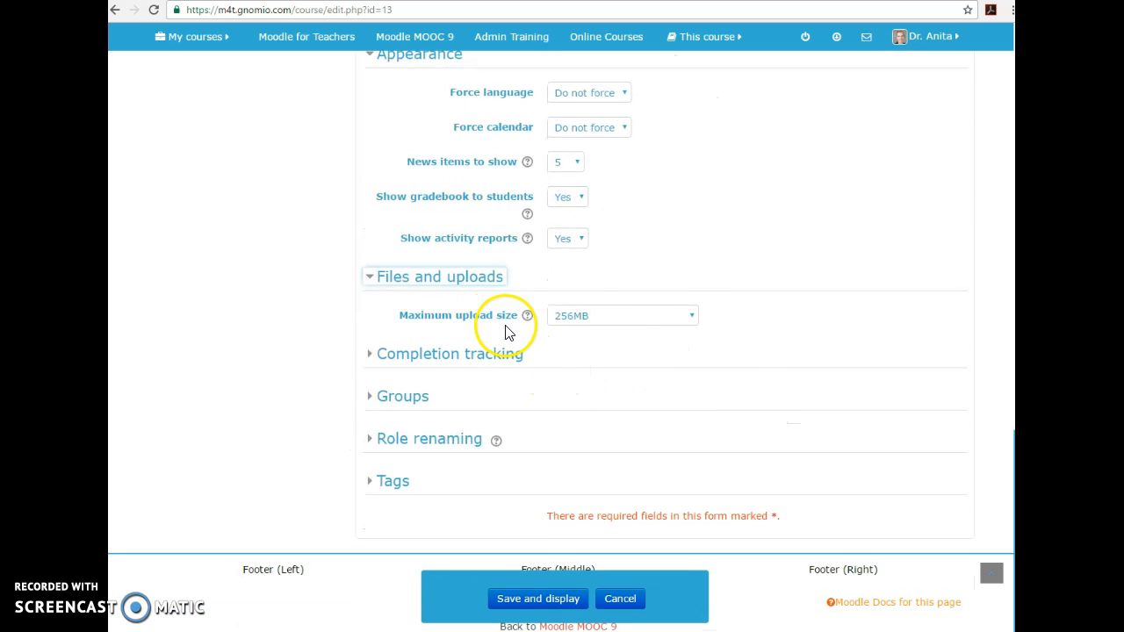
{"action": "left_click", "coordinate": [691, 315]}
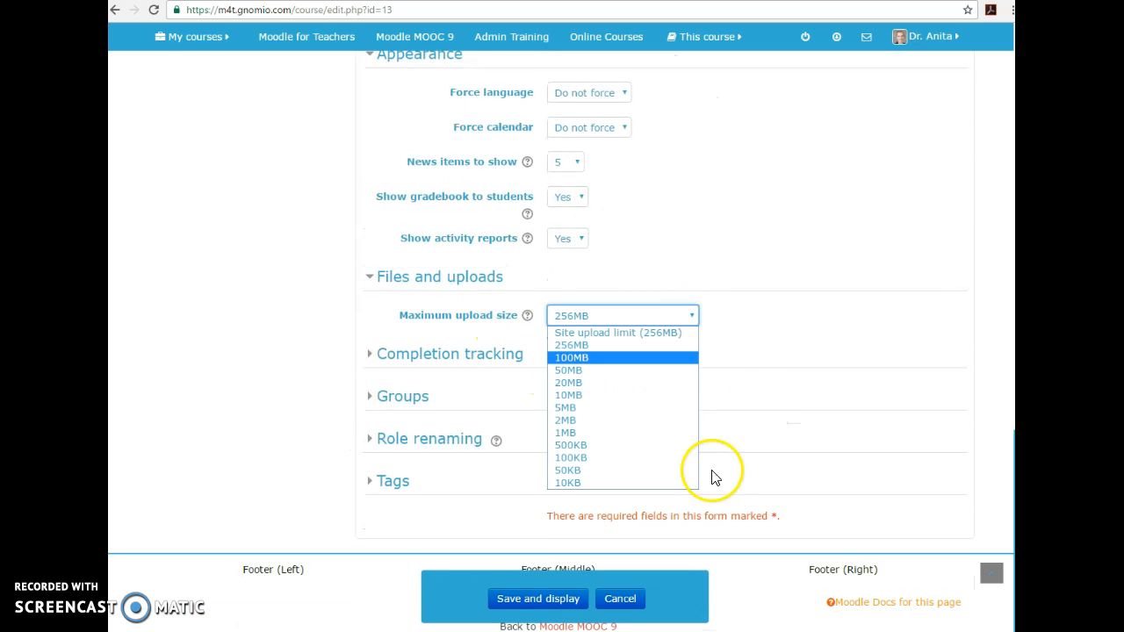
{"action": "left_click", "coordinate": [559, 345]}
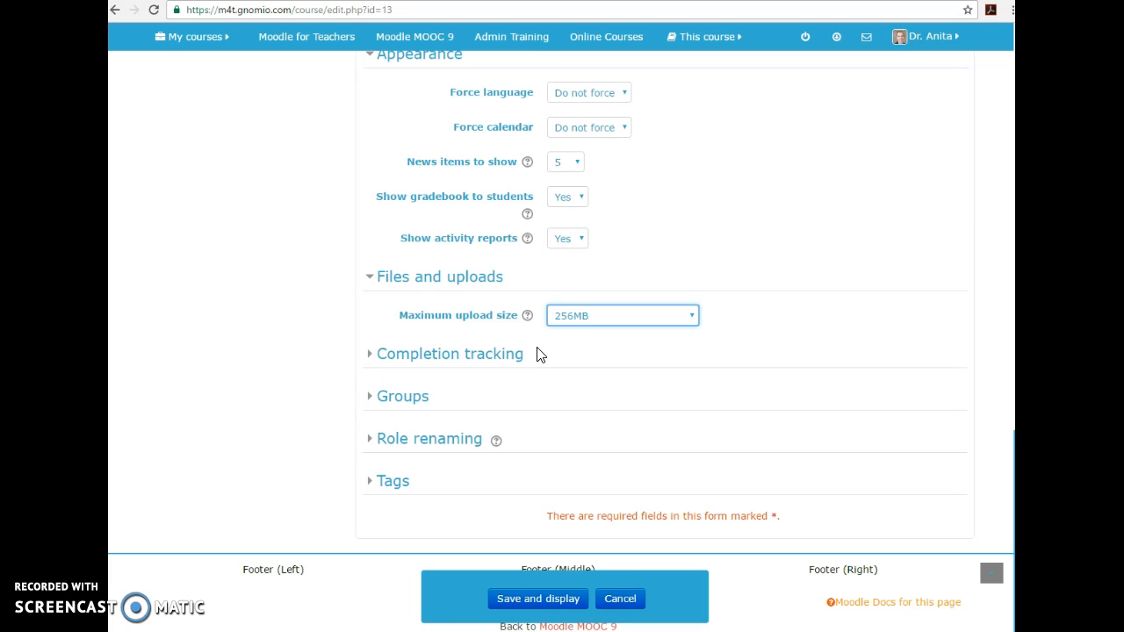
Examine the completion tracking, groups, role renaming and tags settings, and return to the General section of the course settings
{"action": "left_click", "coordinate": [371, 357]}
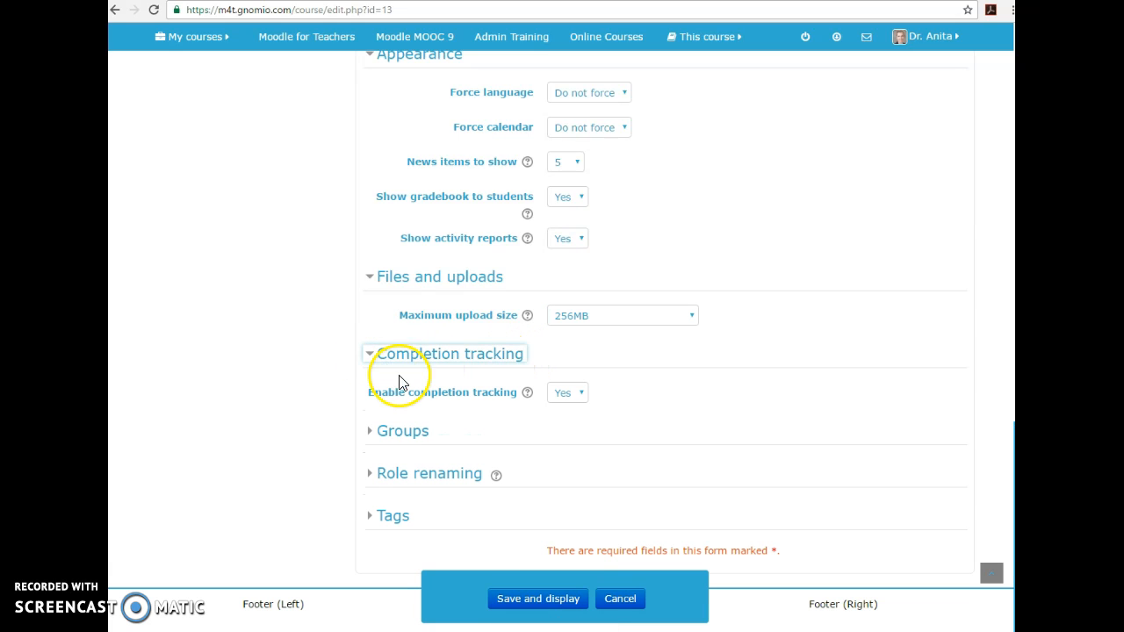
{"action": "left_click", "coordinate": [367, 435]}
{"action": "scroll", "coordinate": [803, 400], "scroll_direction": "down", "scroll_amount": 2}
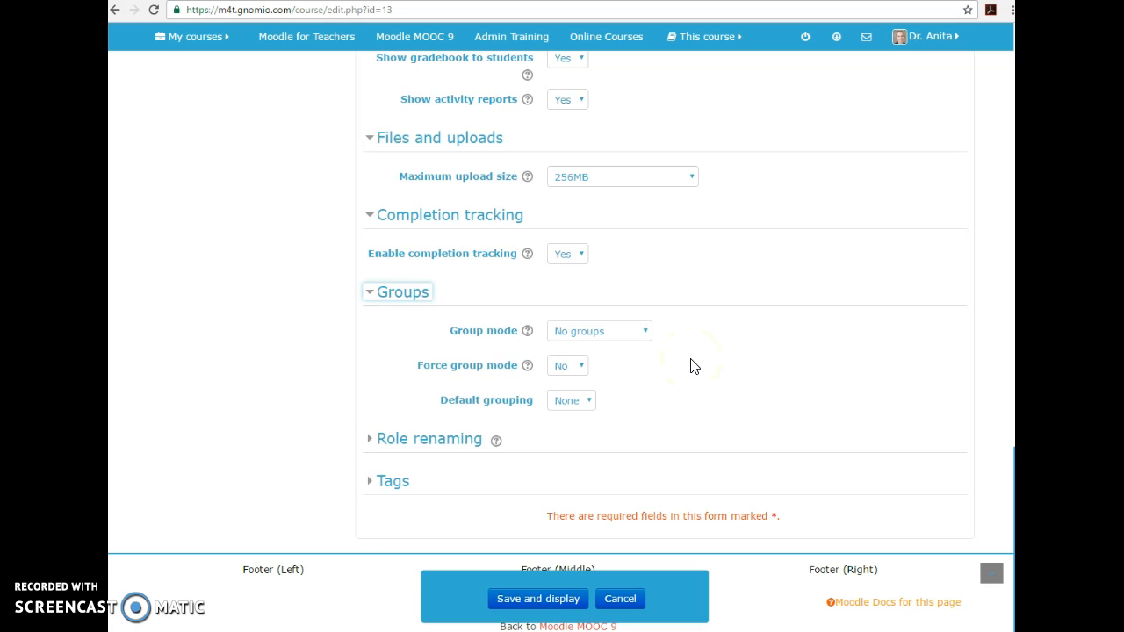
{"action": "left_click", "coordinate": [369, 438]}
{"action": "scroll", "coordinate": [755, 353], "scroll_direction": "down", "scroll_amount": 3}
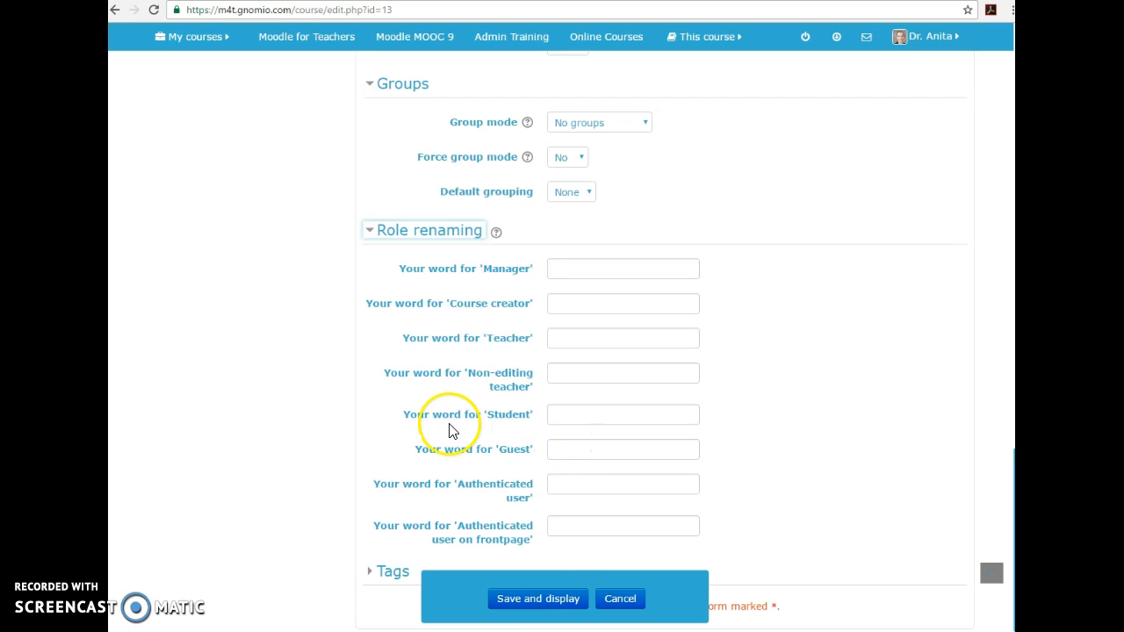
{"action": "scroll", "coordinate": [451, 431], "scroll_direction": "down", "scroll_amount": 1}
{"action": "left_click", "coordinate": [371, 485]}
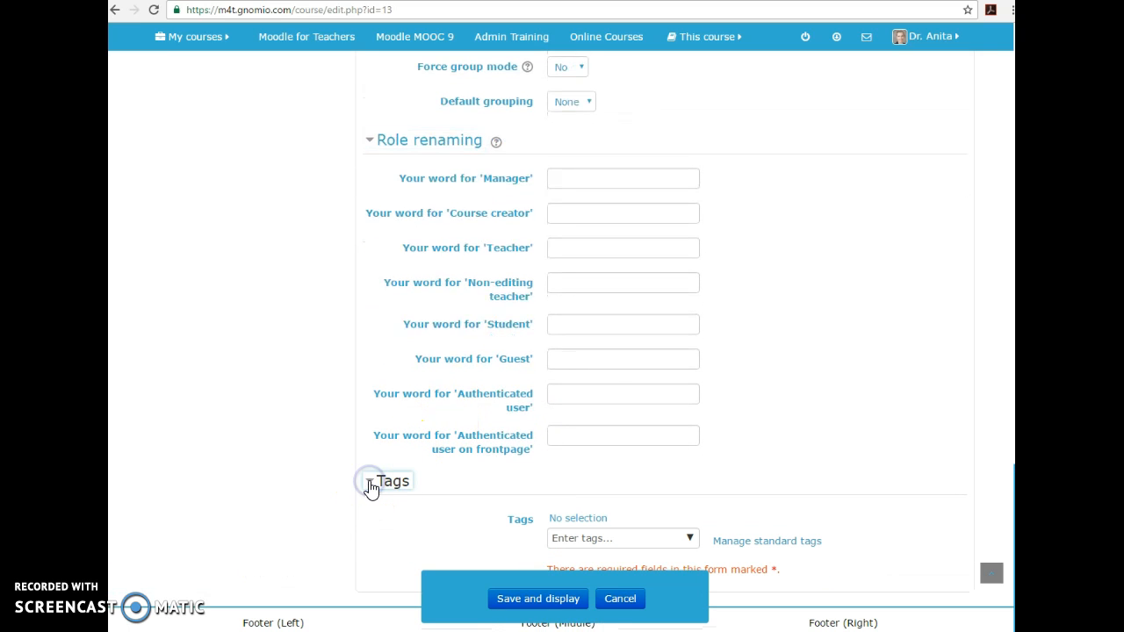
{"action": "scroll", "coordinate": [747, 446], "scroll_direction": "down", "scroll_amount": 1}
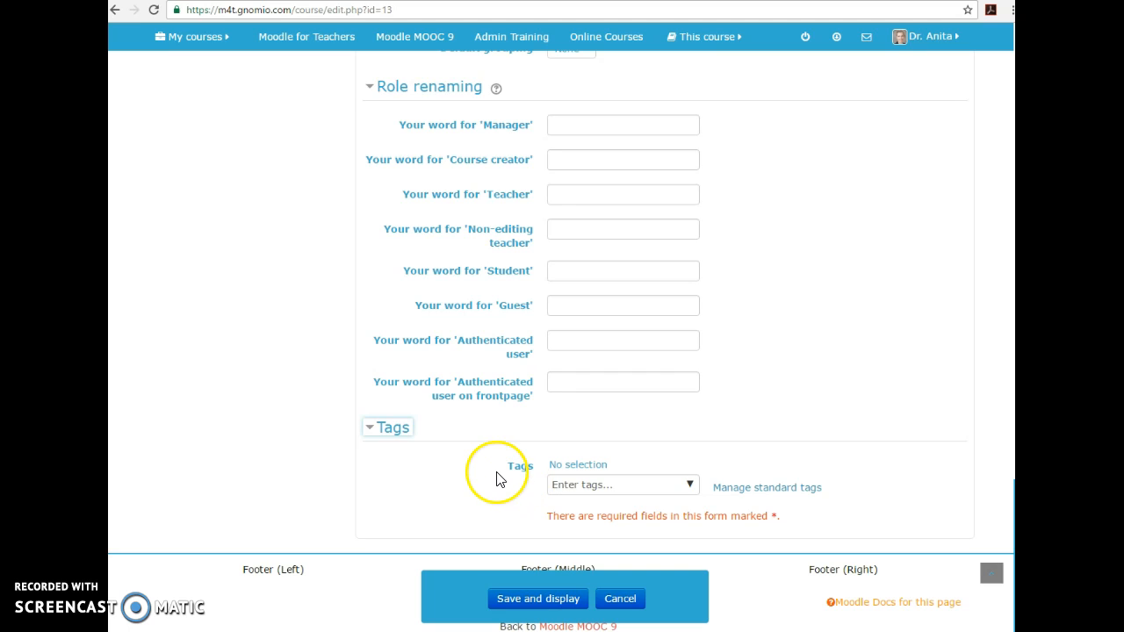
{"action": "scroll", "coordinate": [439, 468], "scroll_direction": "up", "scroll_amount": 15}
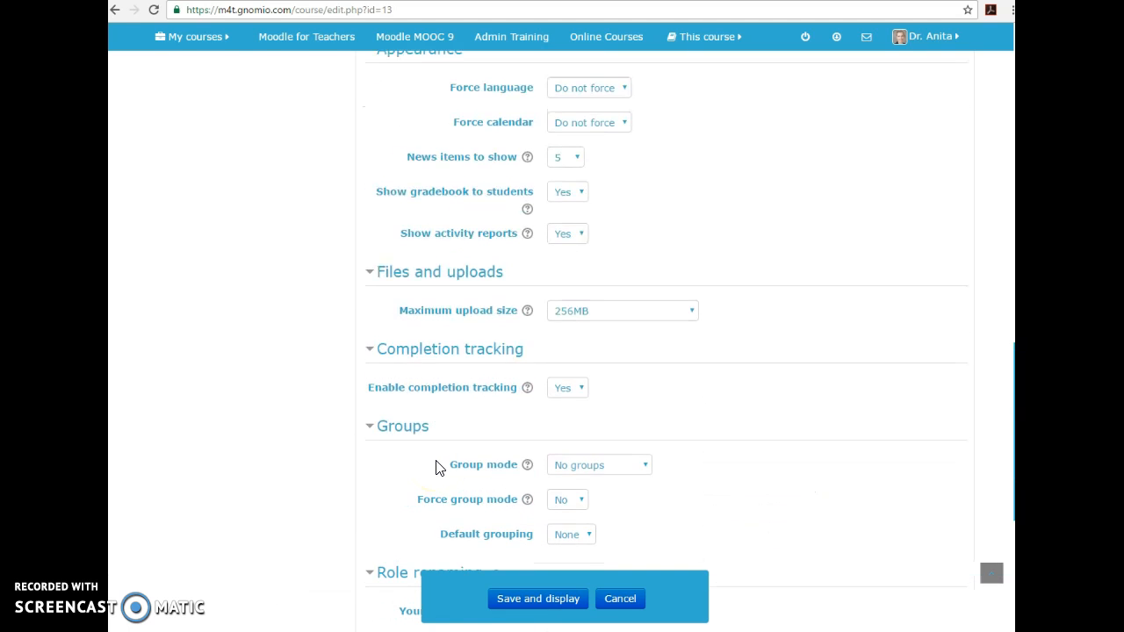
{"action": "scroll", "coordinate": [439, 468], "scroll_direction": "up", "scroll_amount": 8}
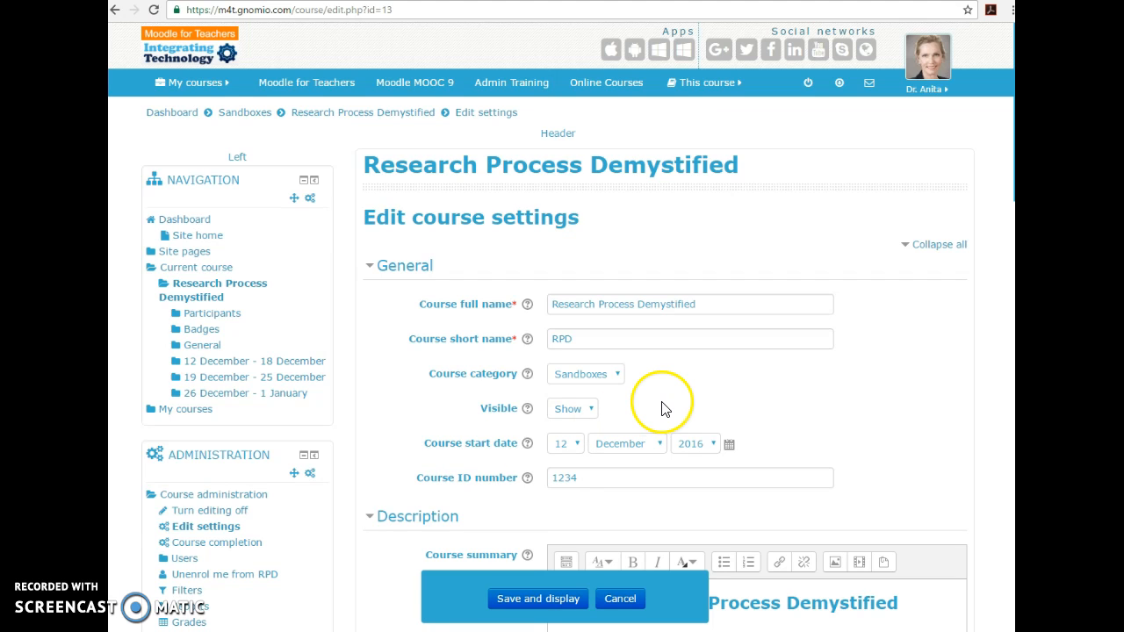
{"action": "left_click", "coordinate": [808, 88]}
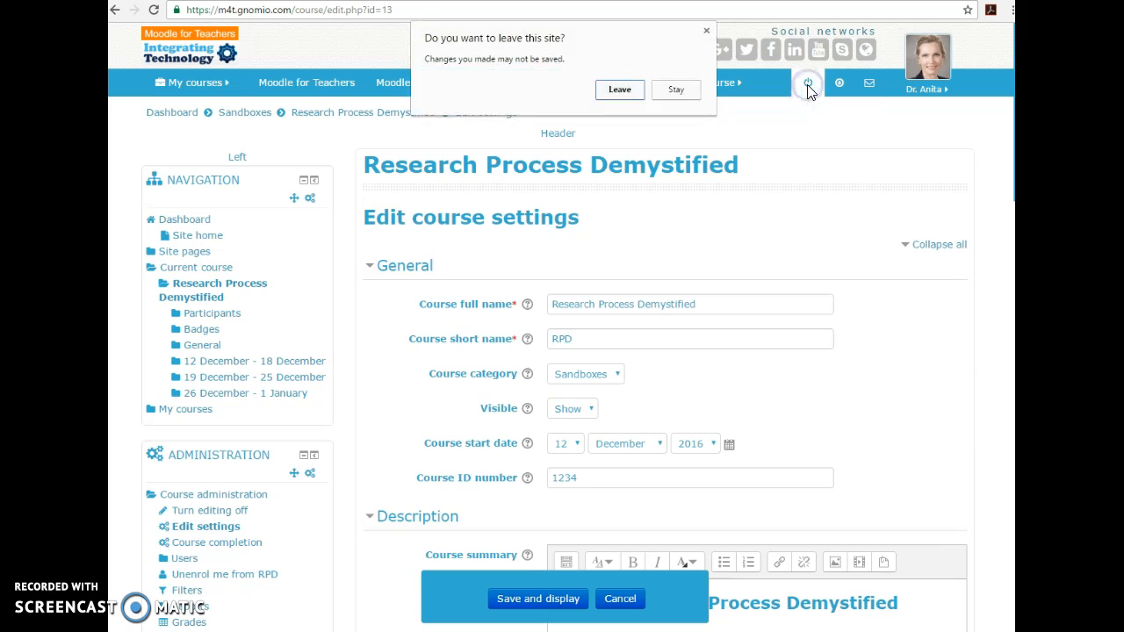
{"action": "left_click", "coordinate": [680, 89]}
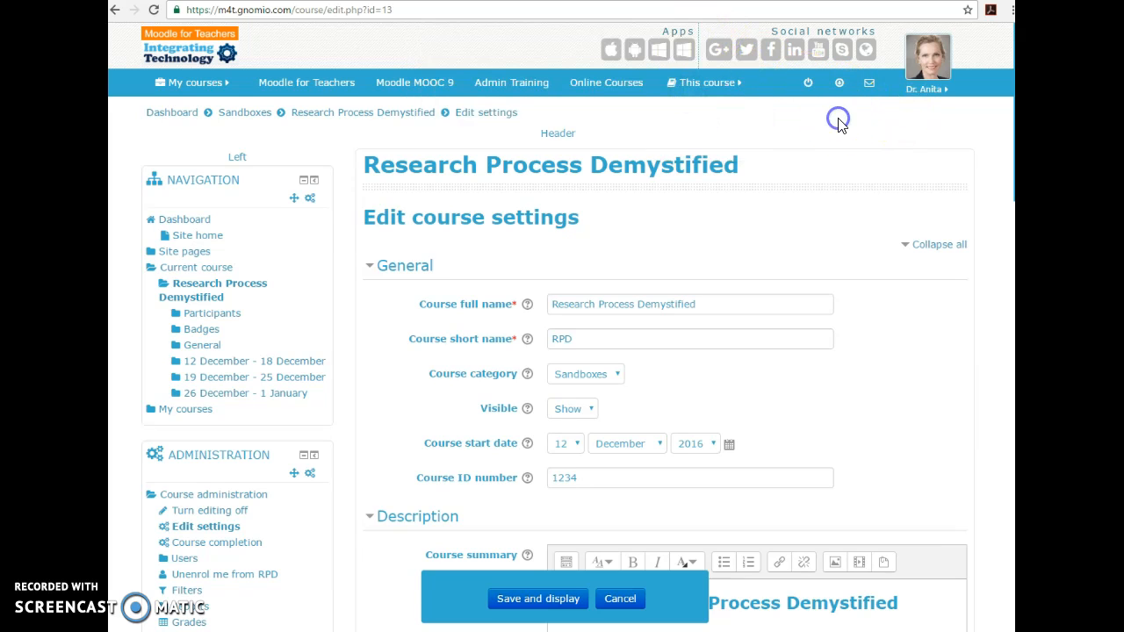
{"action": "left_click", "coordinate": [208, 513]}
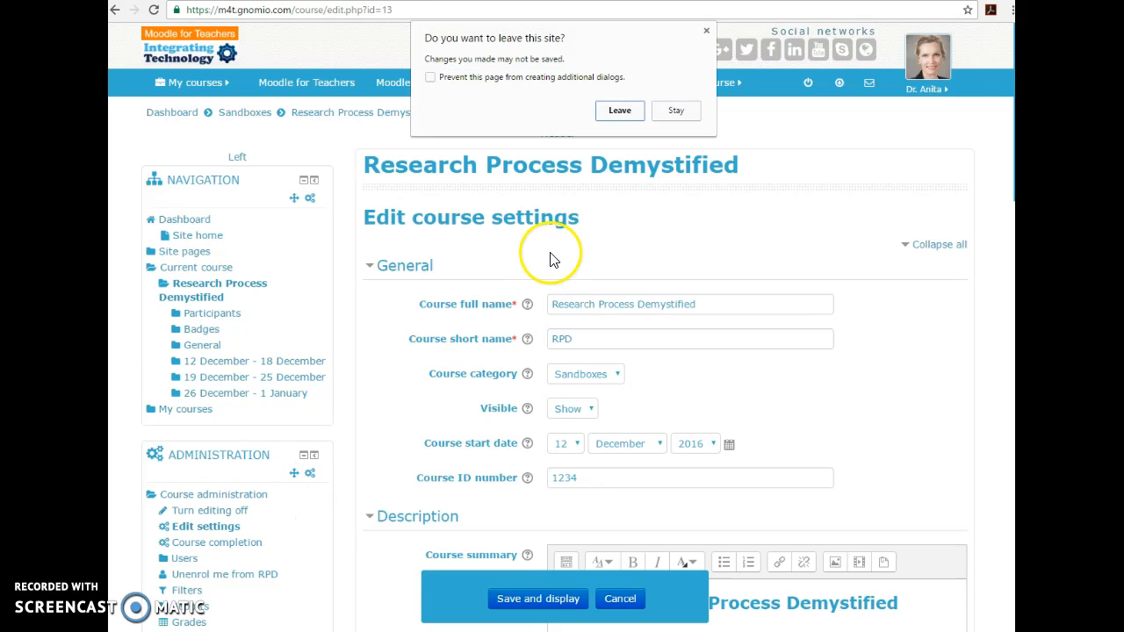
{"action": "left_click", "coordinate": [675, 110]}
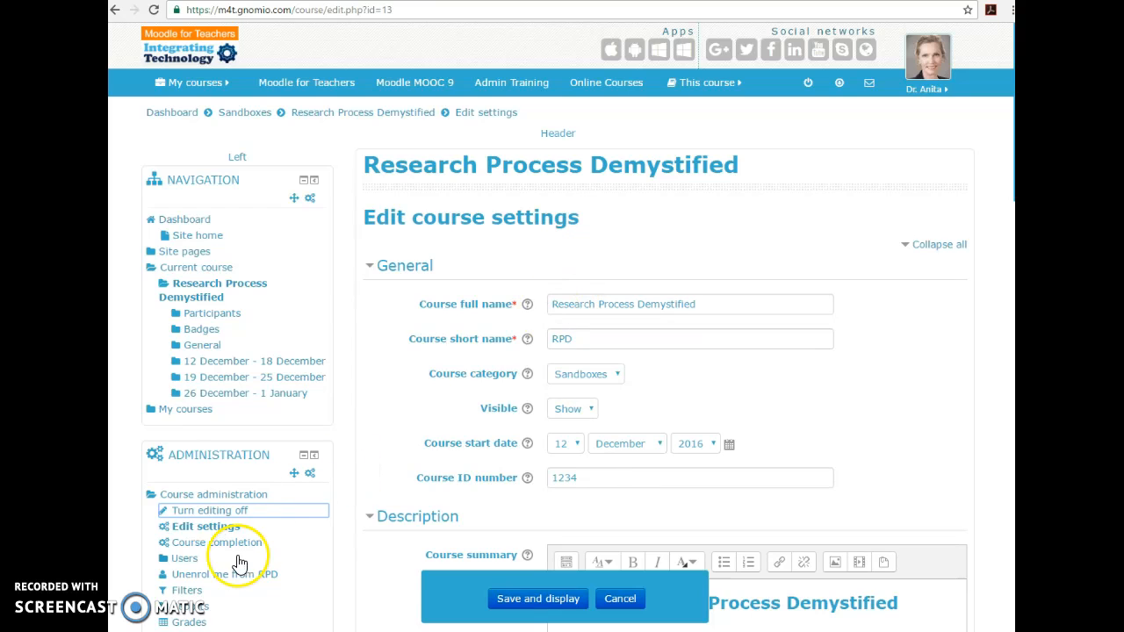
Turn editing off for the Research Process Demystified course, leaving the settings form without saving its changes
{"action": "left_click", "coordinate": [197, 518]}
{"action": "left_click", "coordinate": [625, 114]}
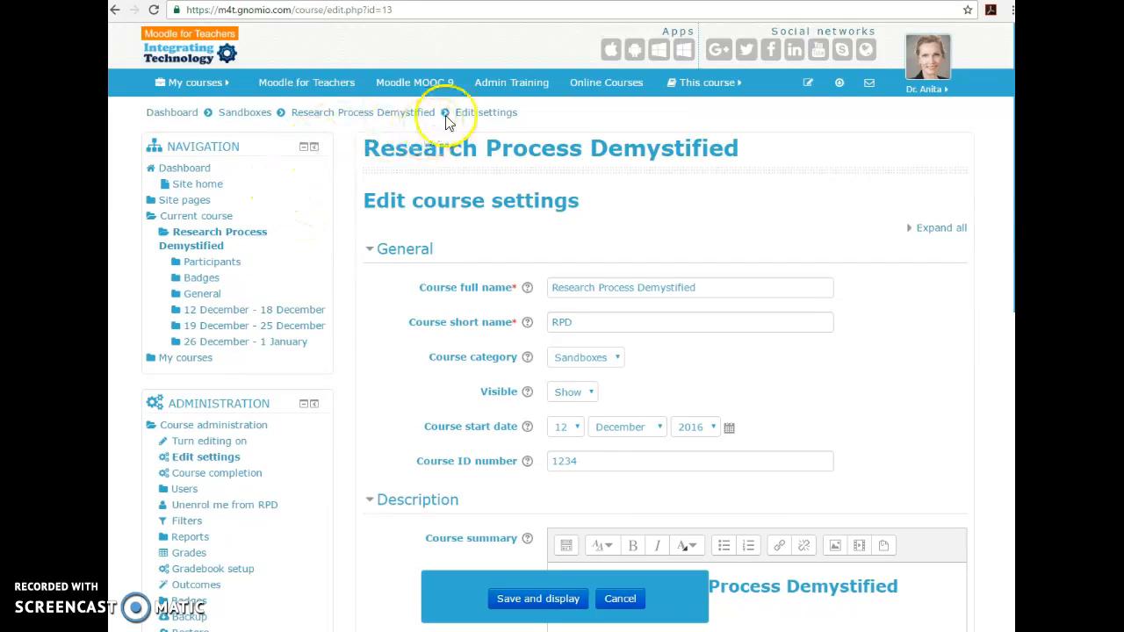
Go to the Dashboard and open the Research Process Demystified course from the course overview
{"action": "left_click", "coordinate": [194, 114]}
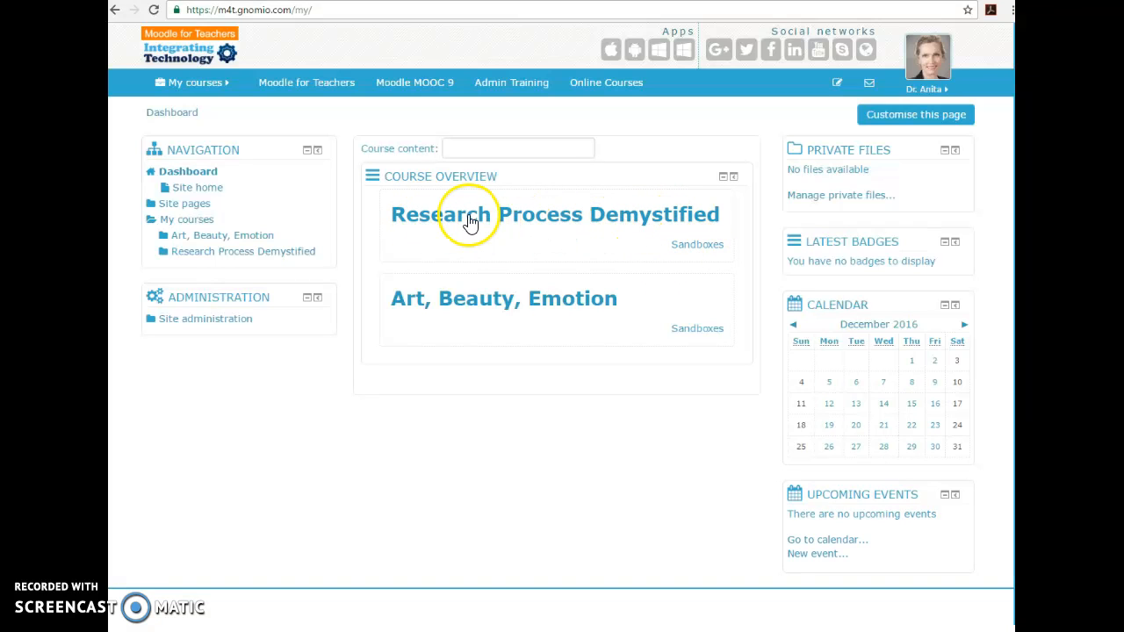
{"action": "scroll", "coordinate": [470, 221], "scroll_direction": "down", "scroll_amount": 1}
{"action": "scroll", "coordinate": [470, 221], "scroll_direction": "up", "scroll_amount": 1}
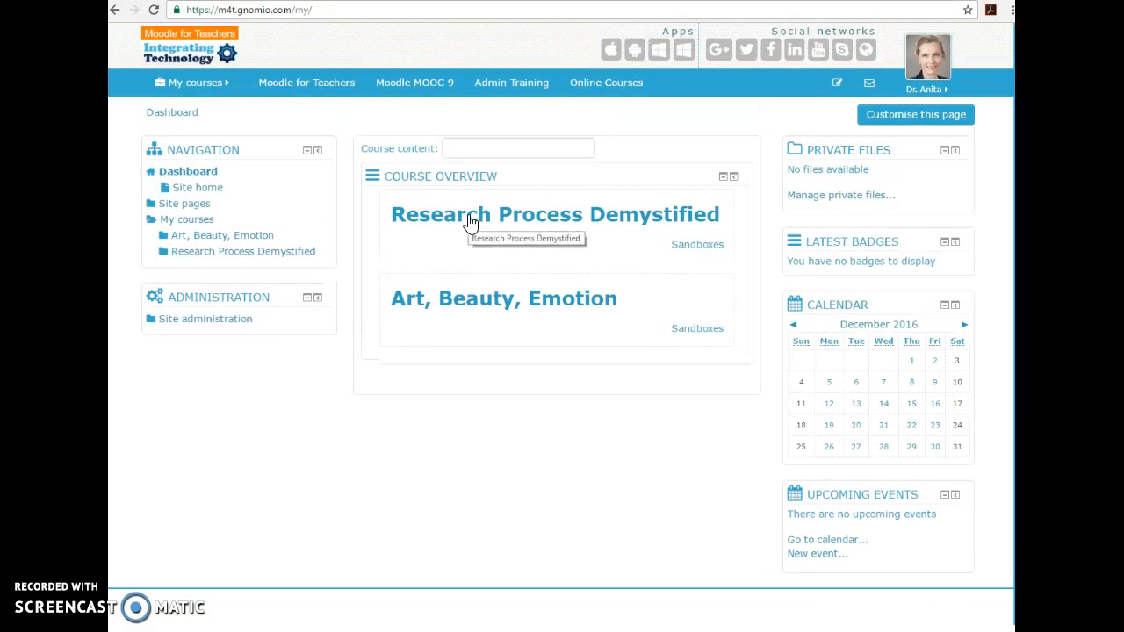
{"action": "left_click", "coordinate": [470, 221]}
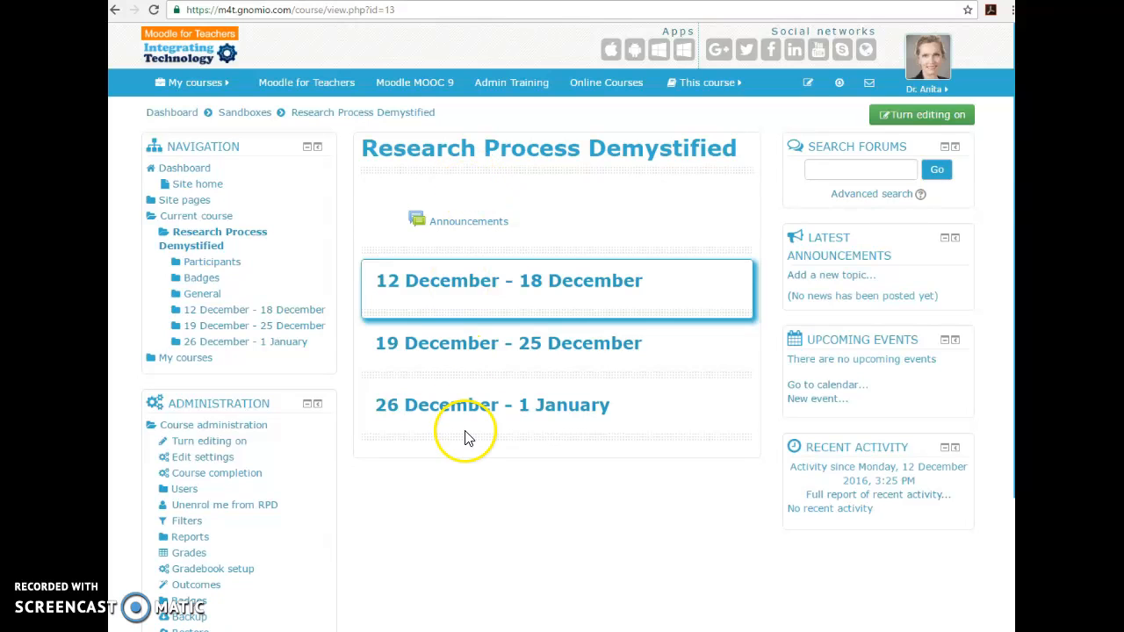
Open the Sandboxes category and examine how its courses are presented, including their titles, images, teachers and summaries
{"action": "left_click", "coordinate": [253, 117]}
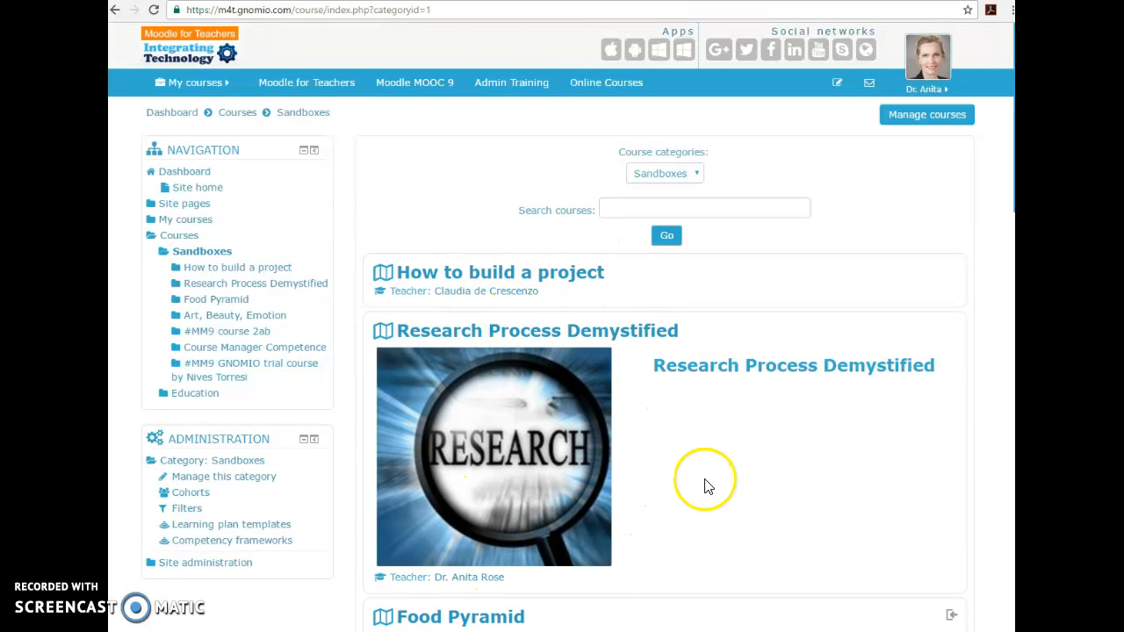
{"action": "scroll", "coordinate": [707, 486], "scroll_direction": "down", "scroll_amount": 3}
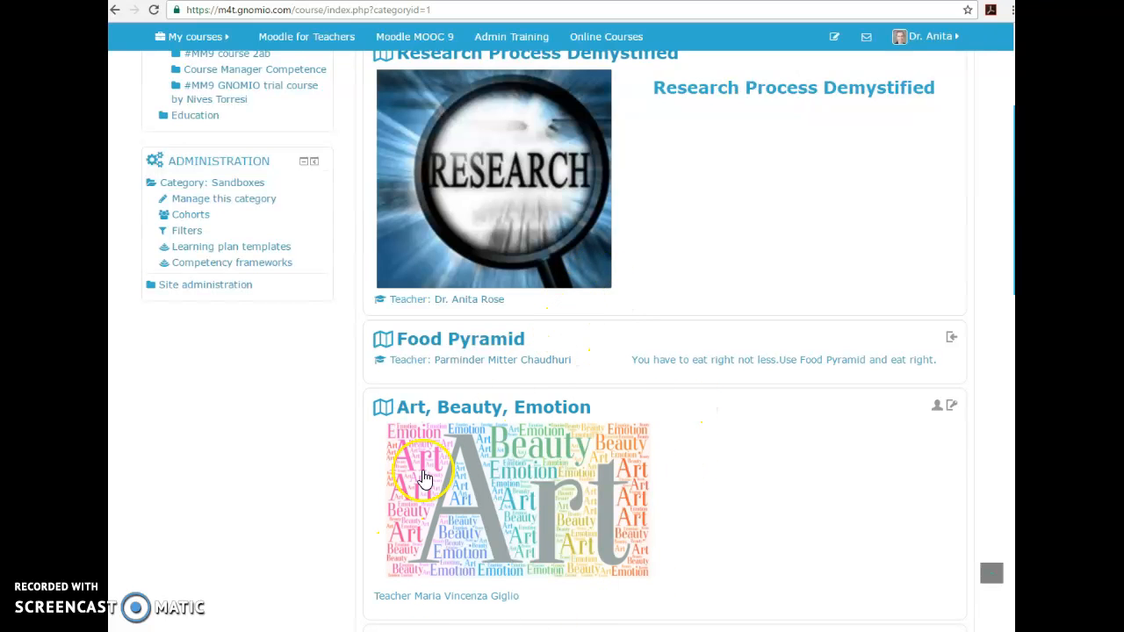
{"action": "scroll", "coordinate": [685, 462], "scroll_direction": "down", "scroll_amount": 3}
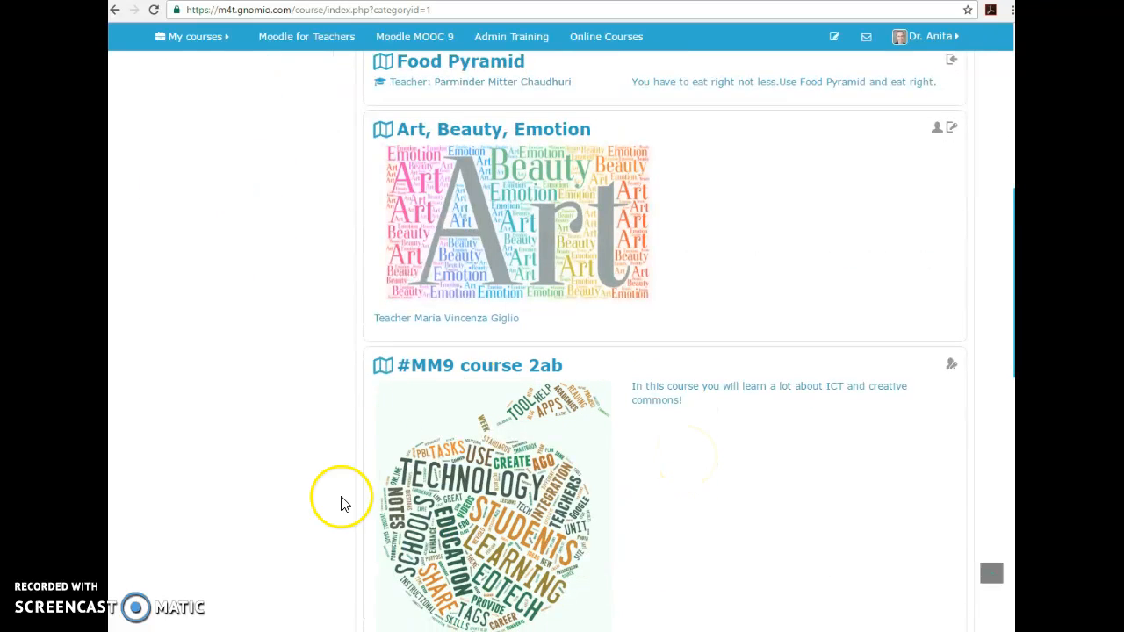
{"action": "scroll", "coordinate": [667, 482], "scroll_direction": "down", "scroll_amount": 3}
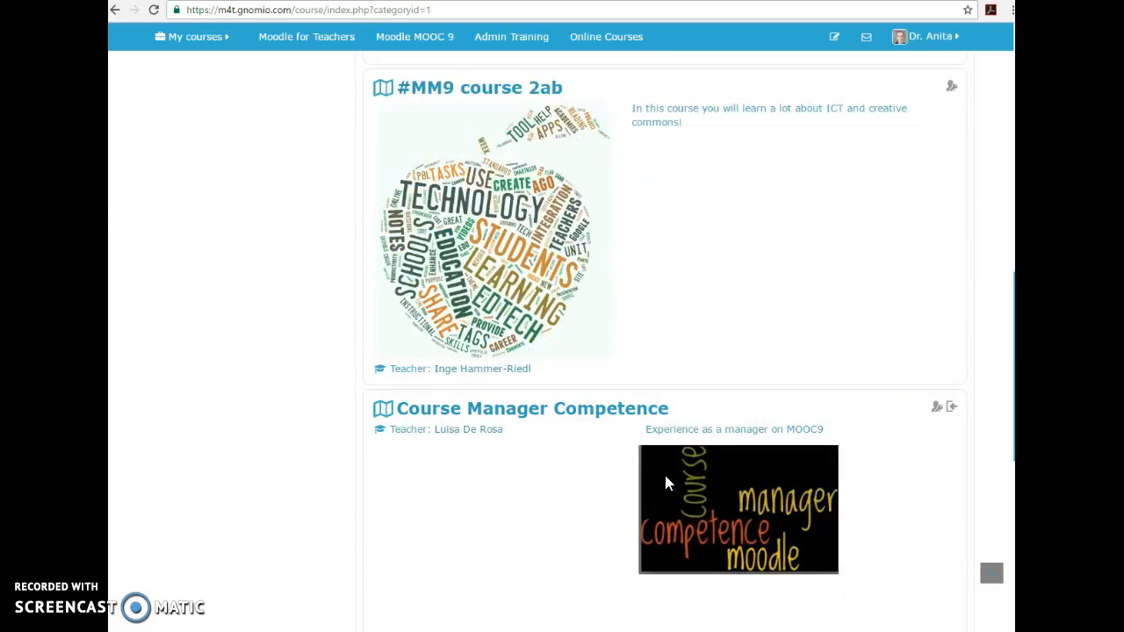
{"action": "scroll", "coordinate": [665, 477], "scroll_direction": "down", "scroll_amount": 5}
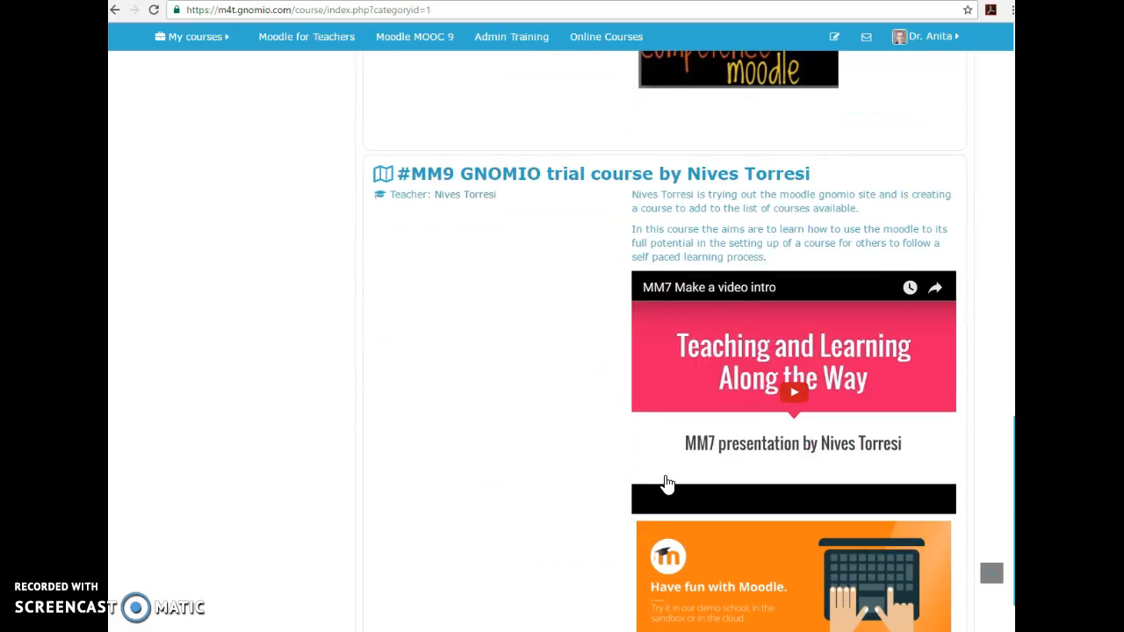
{"action": "scroll", "coordinate": [414, 464], "scroll_direction": "down", "scroll_amount": 3}
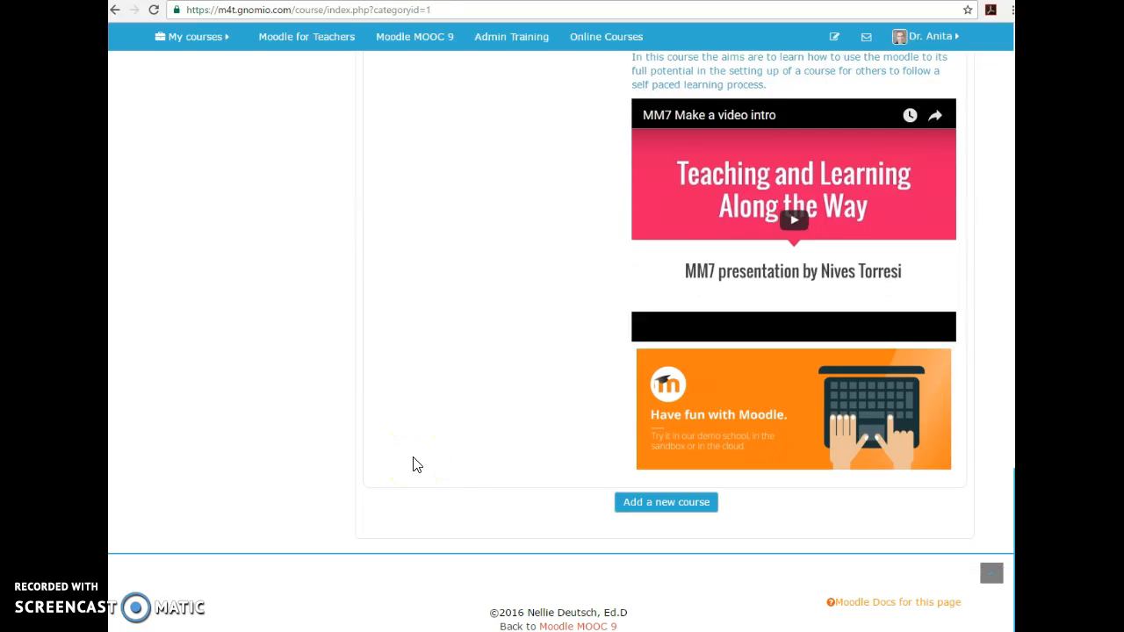
{"action": "scroll", "coordinate": [416, 464], "scroll_direction": "up", "scroll_amount": 15}
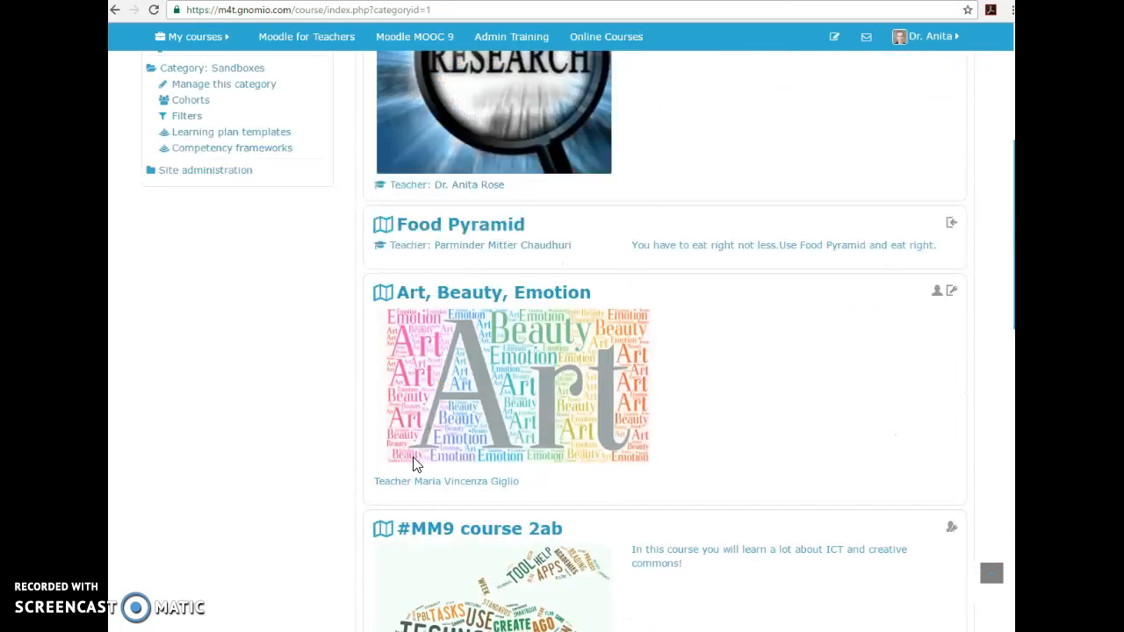
{"action": "scroll", "coordinate": [416, 464], "scroll_direction": "up", "scroll_amount": 2}
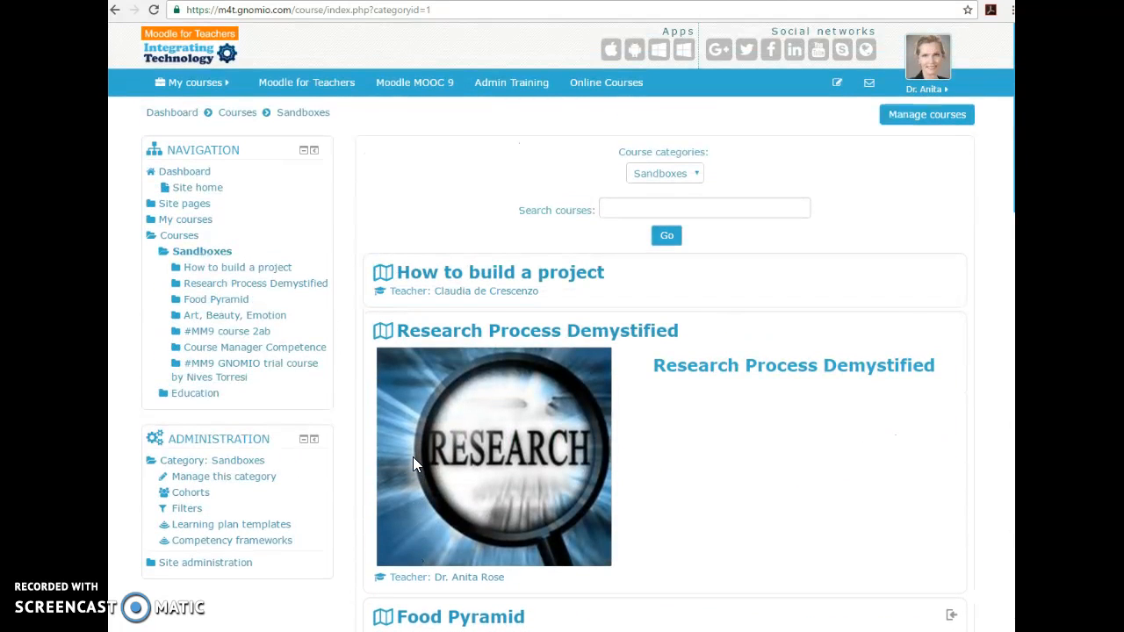